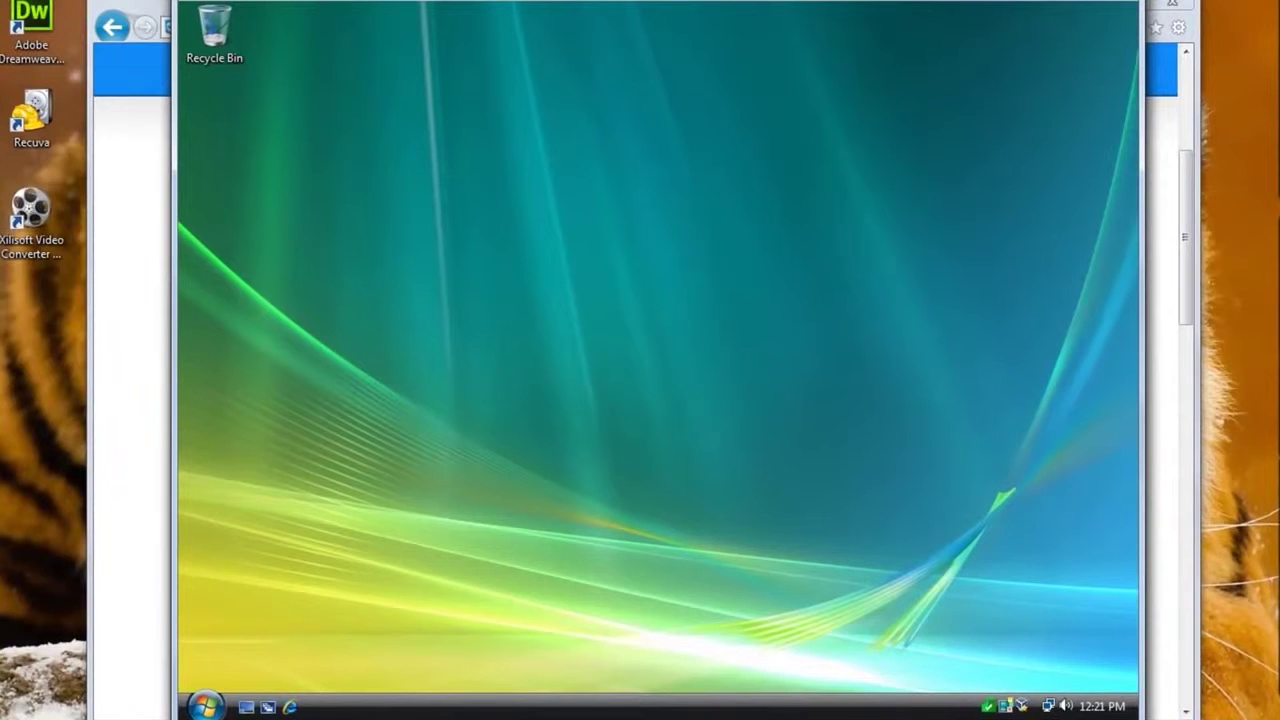
- Open teamviewer.com in Internet Explorer
{"action": "left_click", "coordinate": [289, 706]}
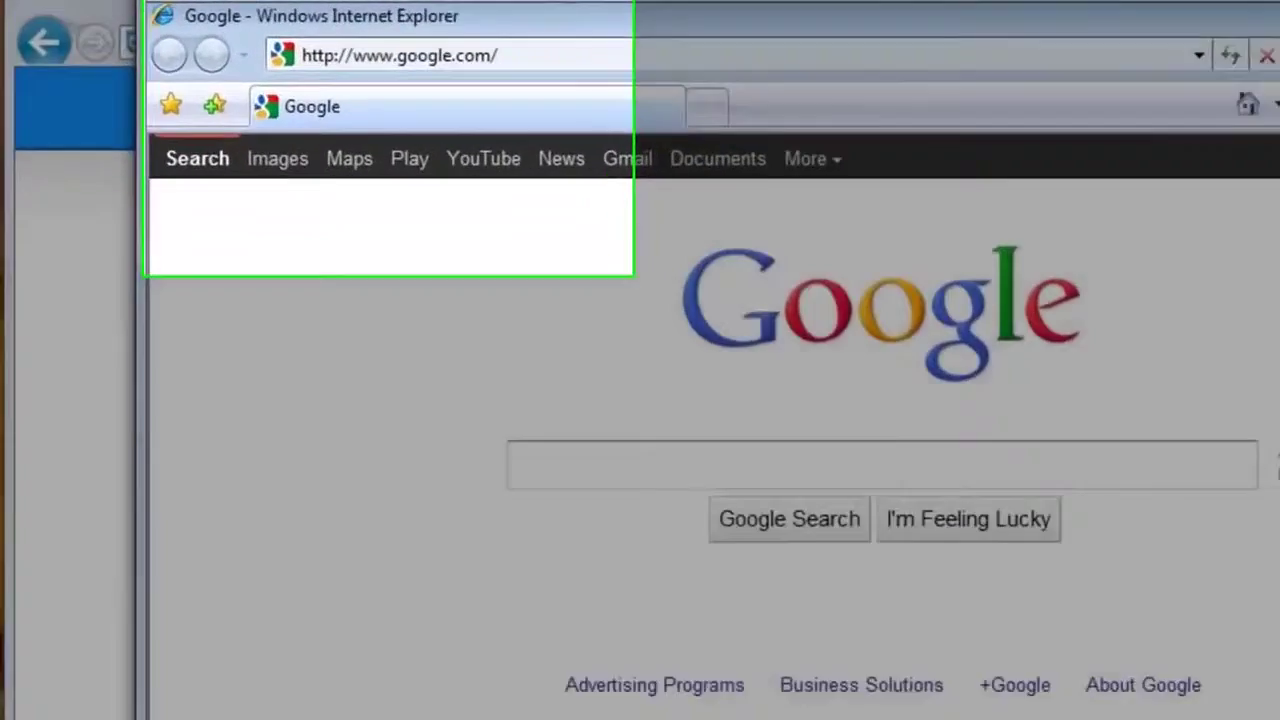
{"action": "left_click", "coordinate": [615, 53]}
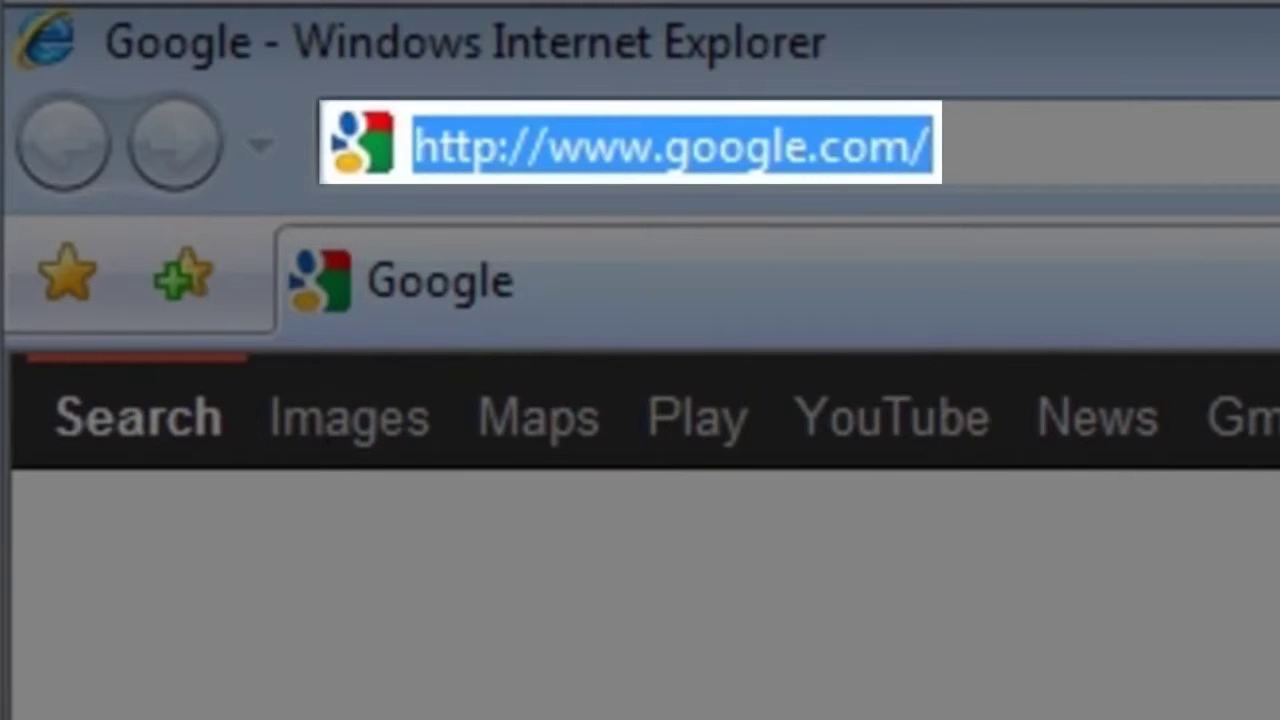
{"action": "type", "text": "teamviewer."}
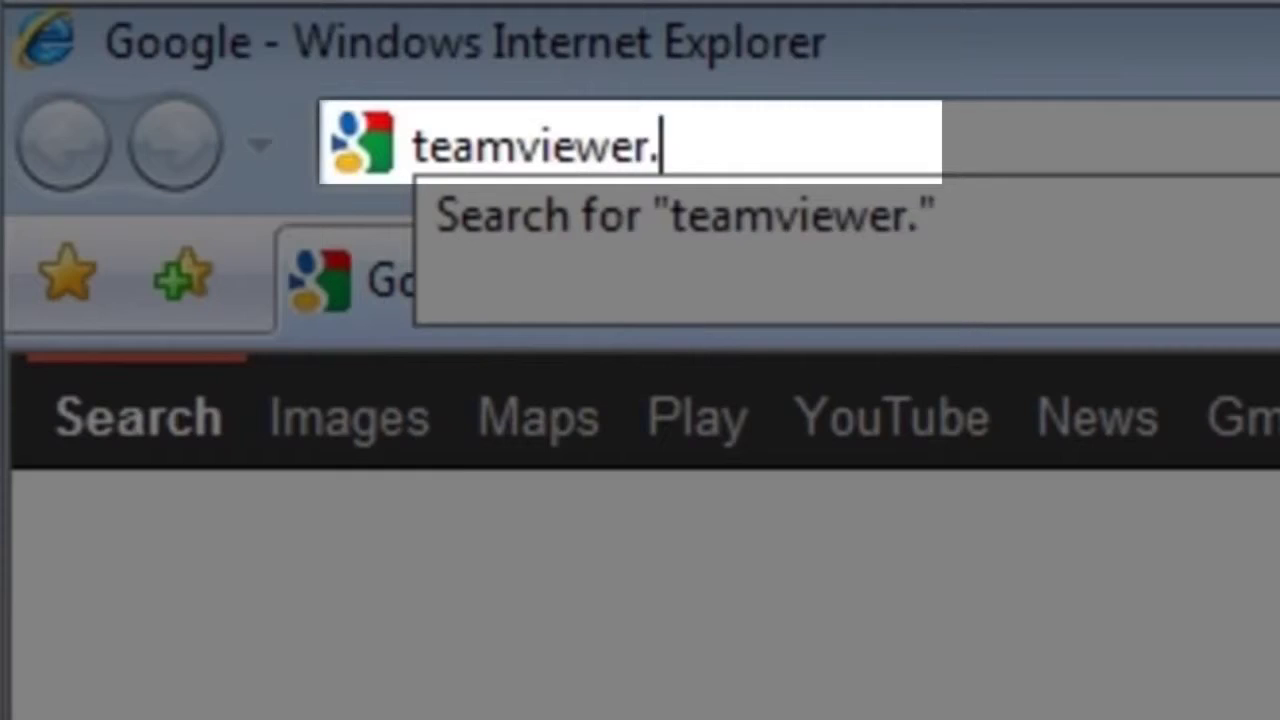
{"action": "type", "text": "com"}
{"action": "key", "text": "Return"}
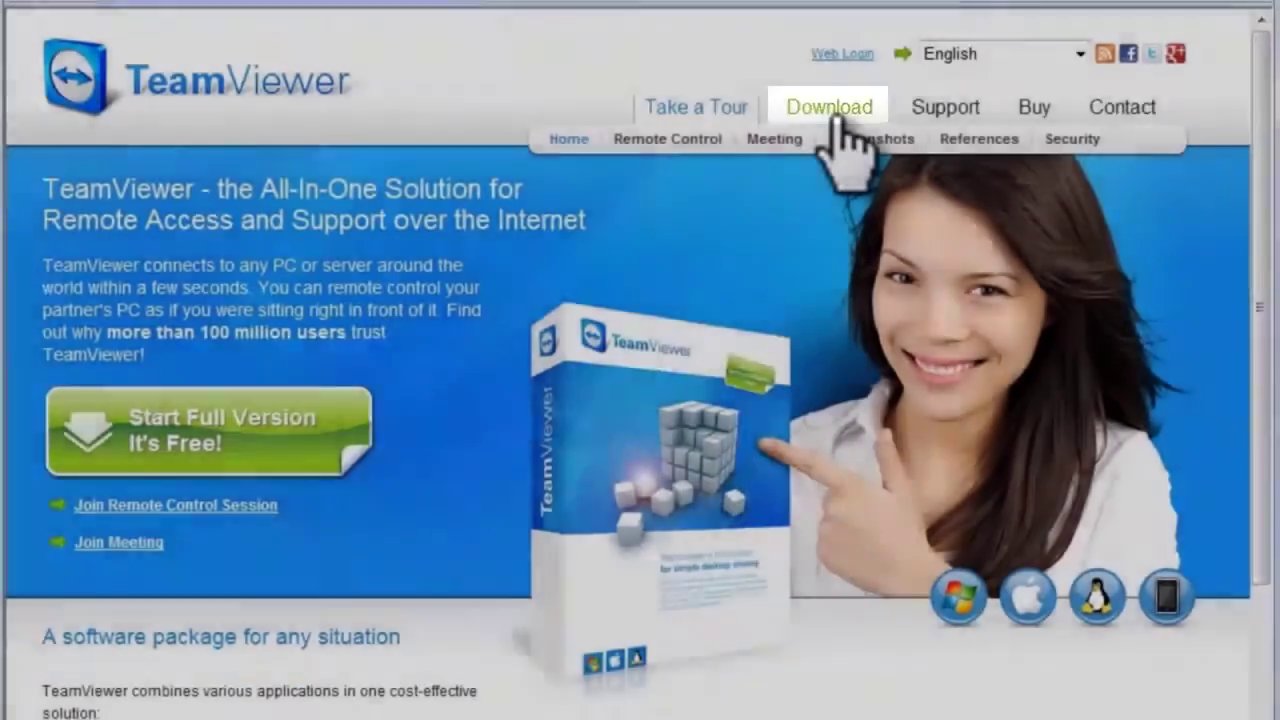
- Start downloading TeamViewer v7.0.13852, the full version for Windows, from the download page
{"action": "left_click", "coordinate": [836, 112]}
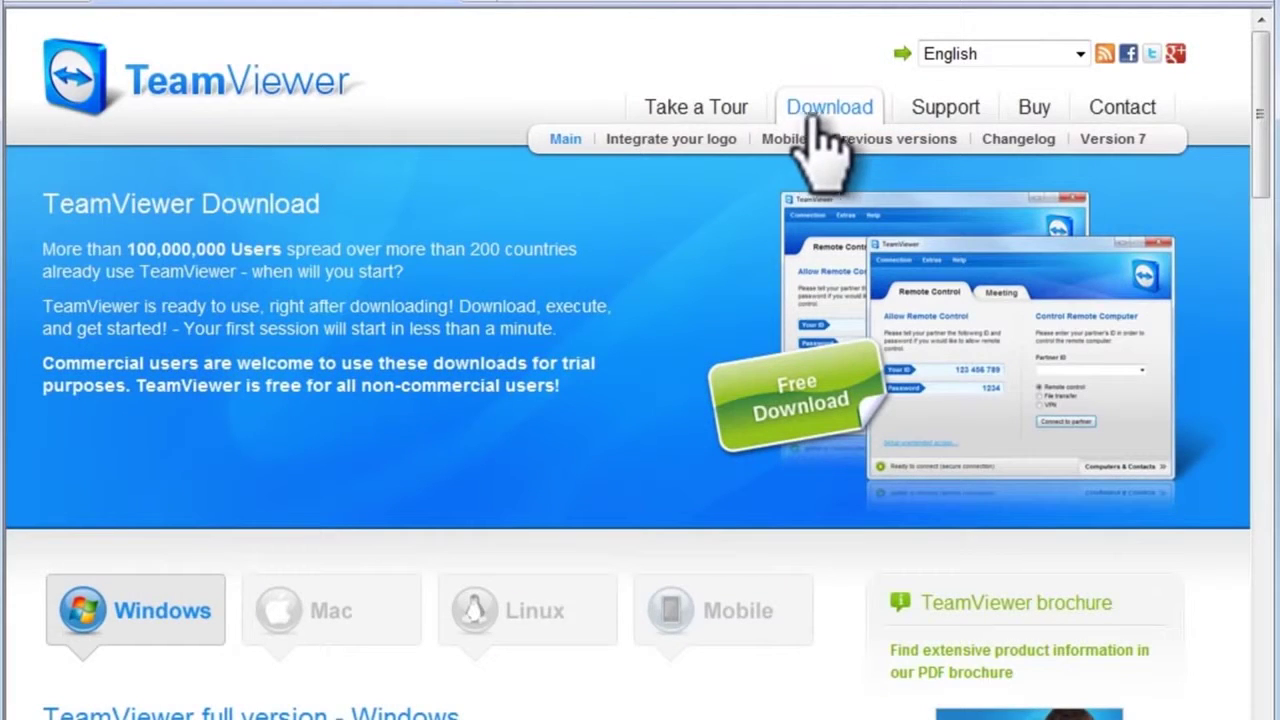
{"action": "left_click_drag", "start_coordinate": [1260, 126], "coordinate": [1261, 222]}
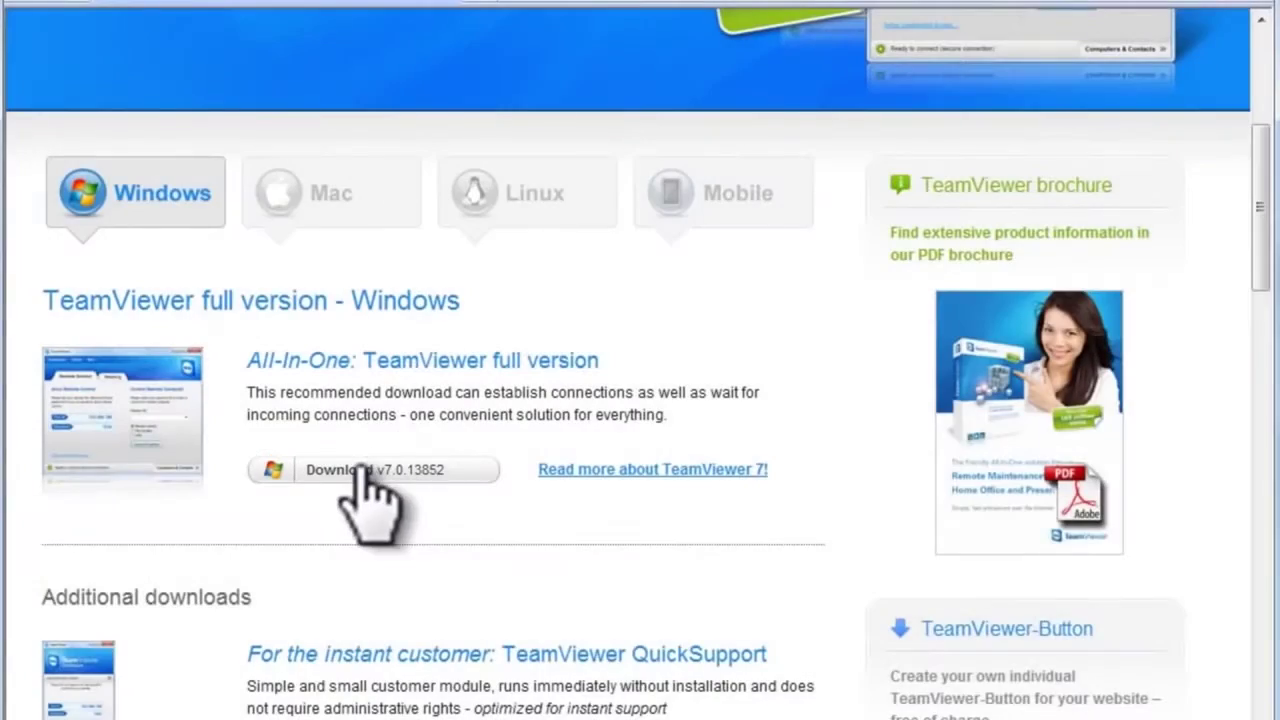
{"action": "left_click", "coordinate": [362, 466]}
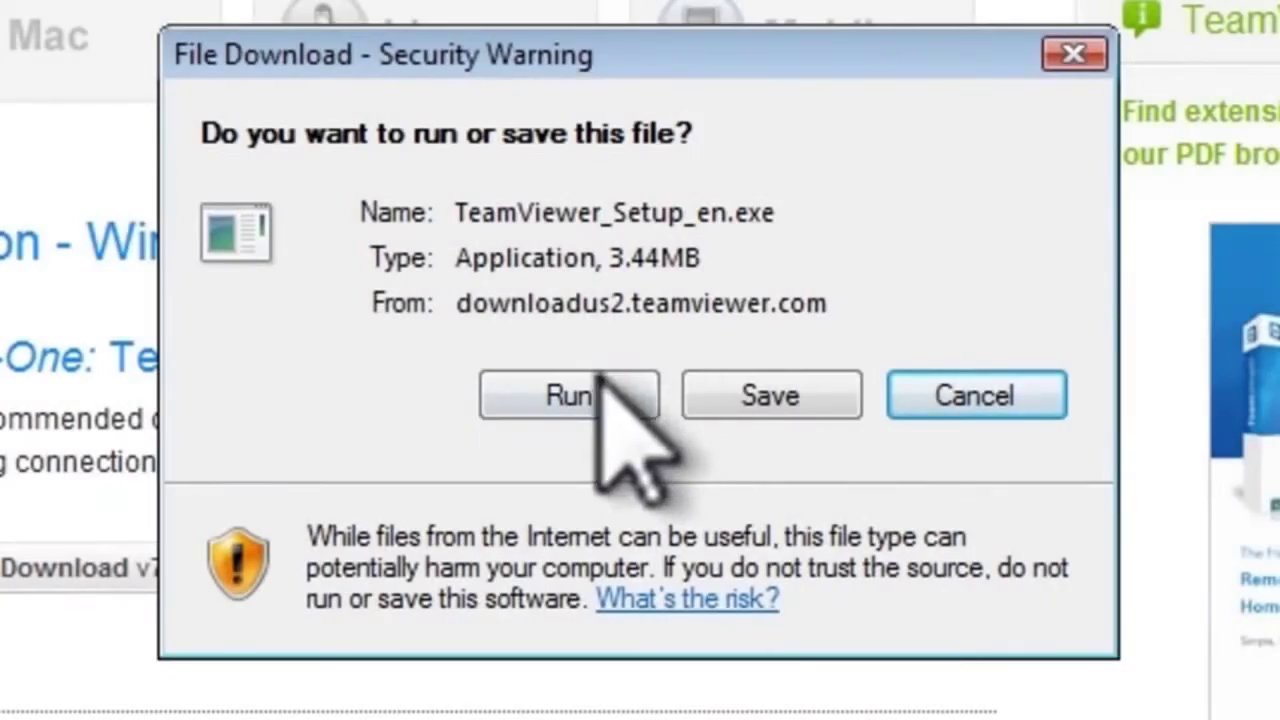
- Run TeamViewer_Setup_en.exe from the download prompt and allow it past the security warning
{"action": "left_click", "coordinate": [592, 378]}
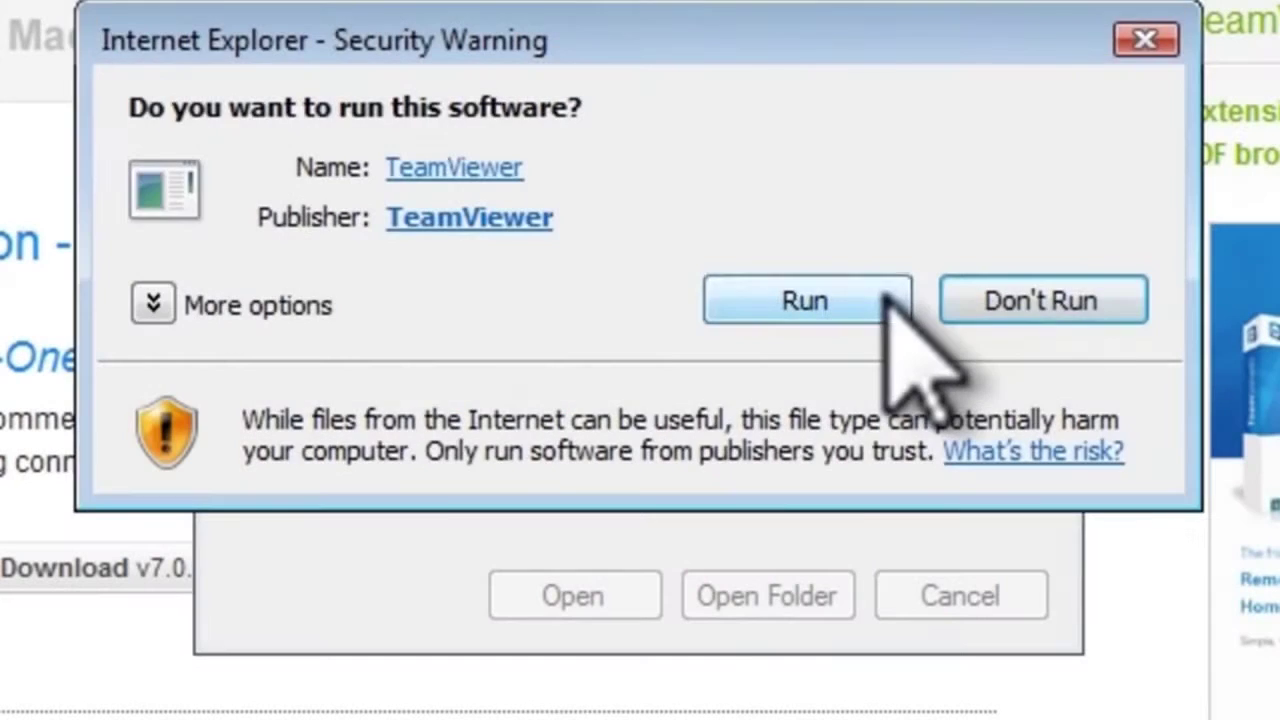
{"action": "left_click", "coordinate": [886, 302]}
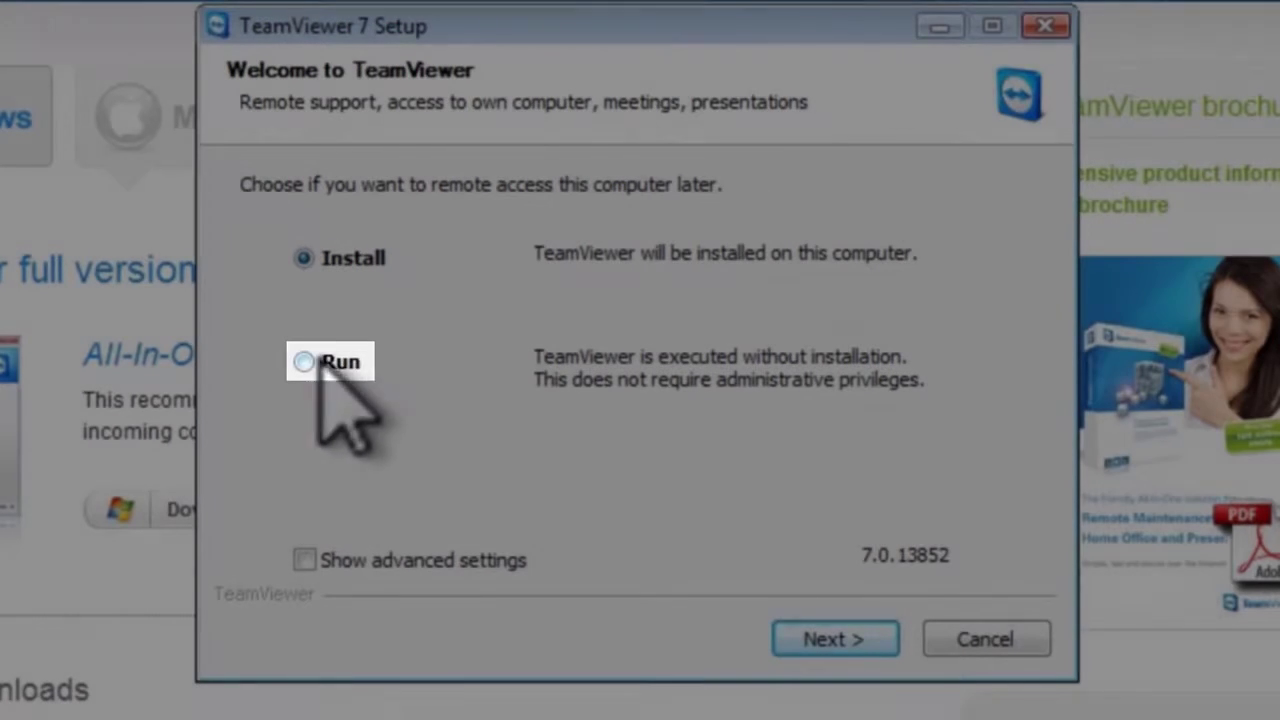
- Choose to run TeamViewer without installing and accept the license agreement
{"action": "left_click", "coordinate": [303, 362]}
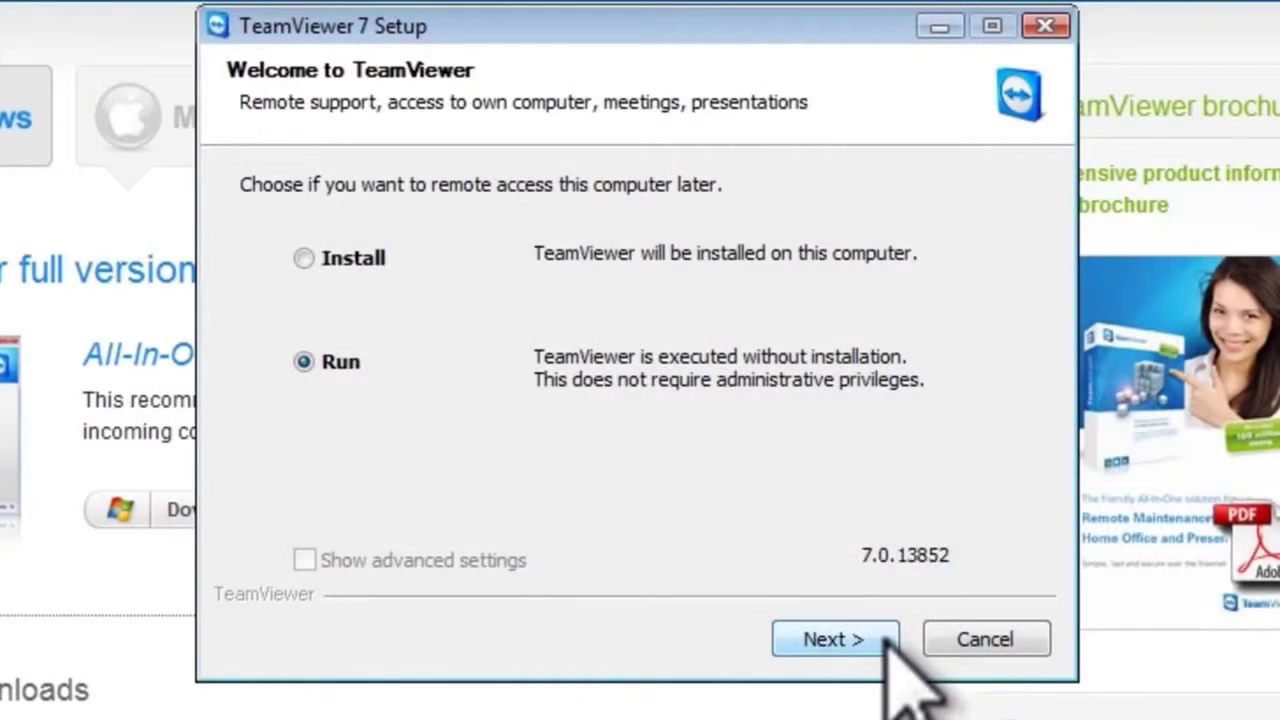
{"action": "left_click", "coordinate": [887, 641]}
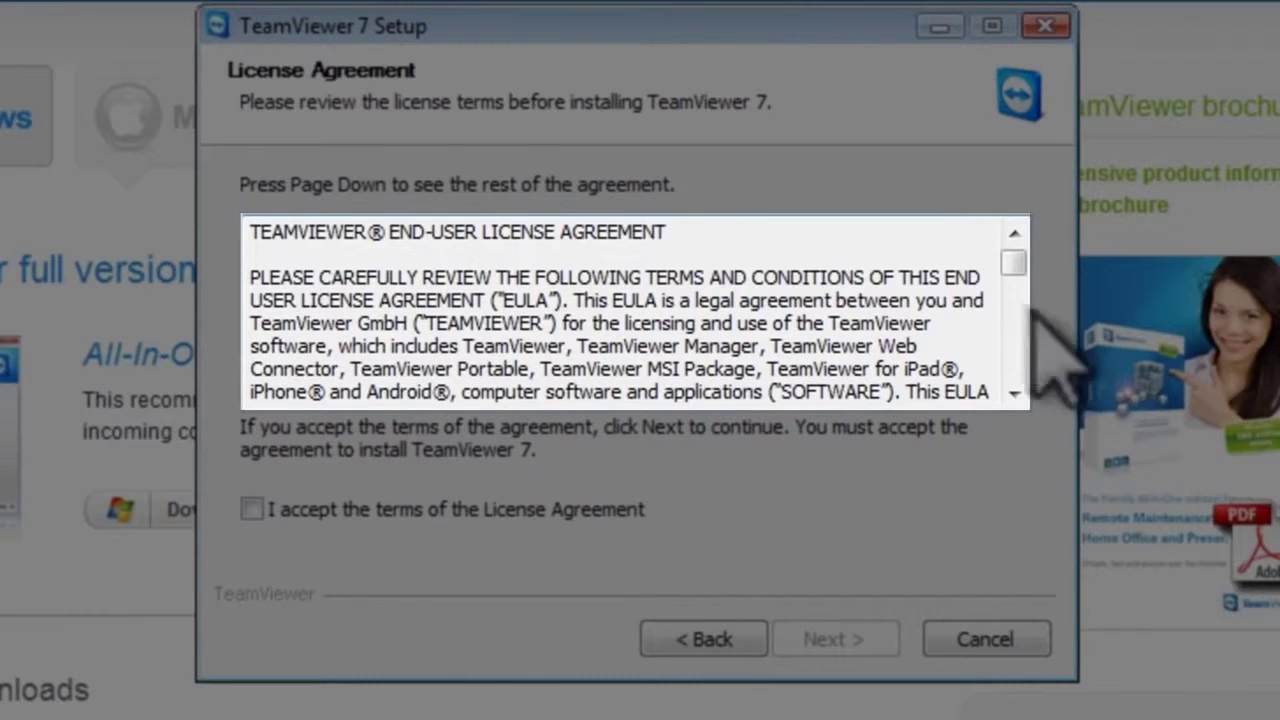
{"action": "left_click_drag", "start_coordinate": [1013, 262], "coordinate": [1010, 393]}
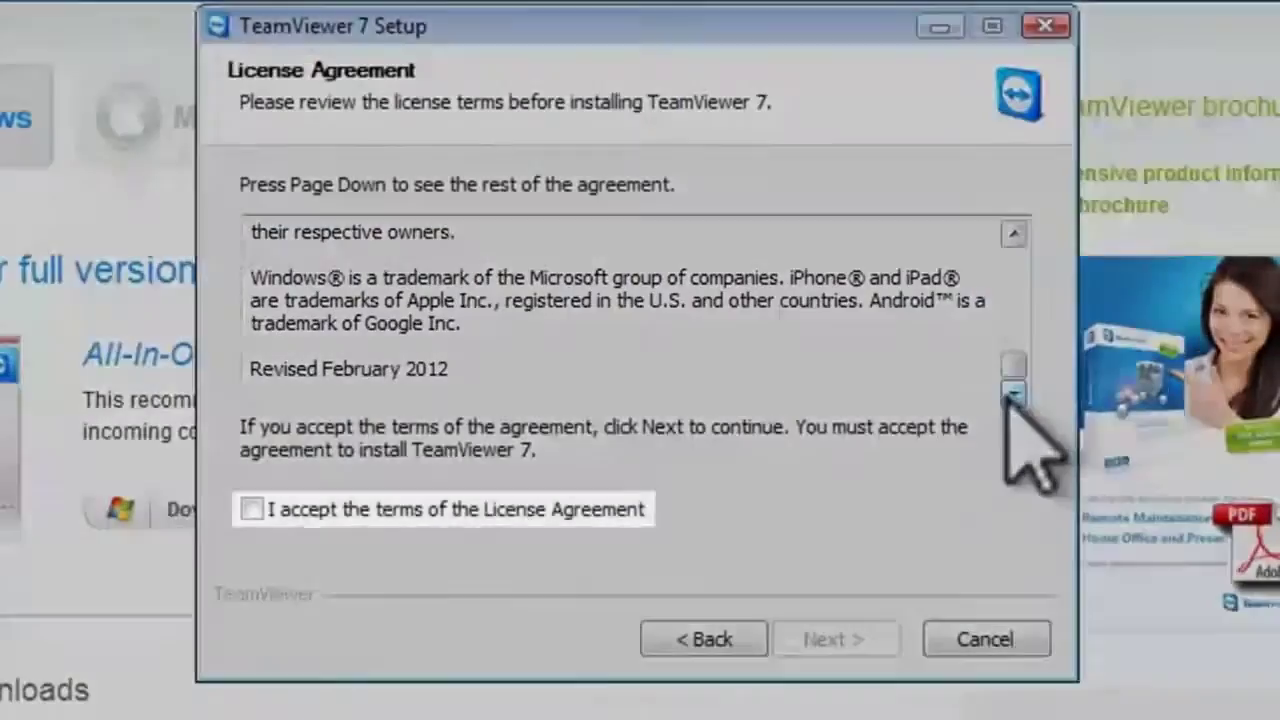
{"action": "left_click", "coordinate": [250, 509]}
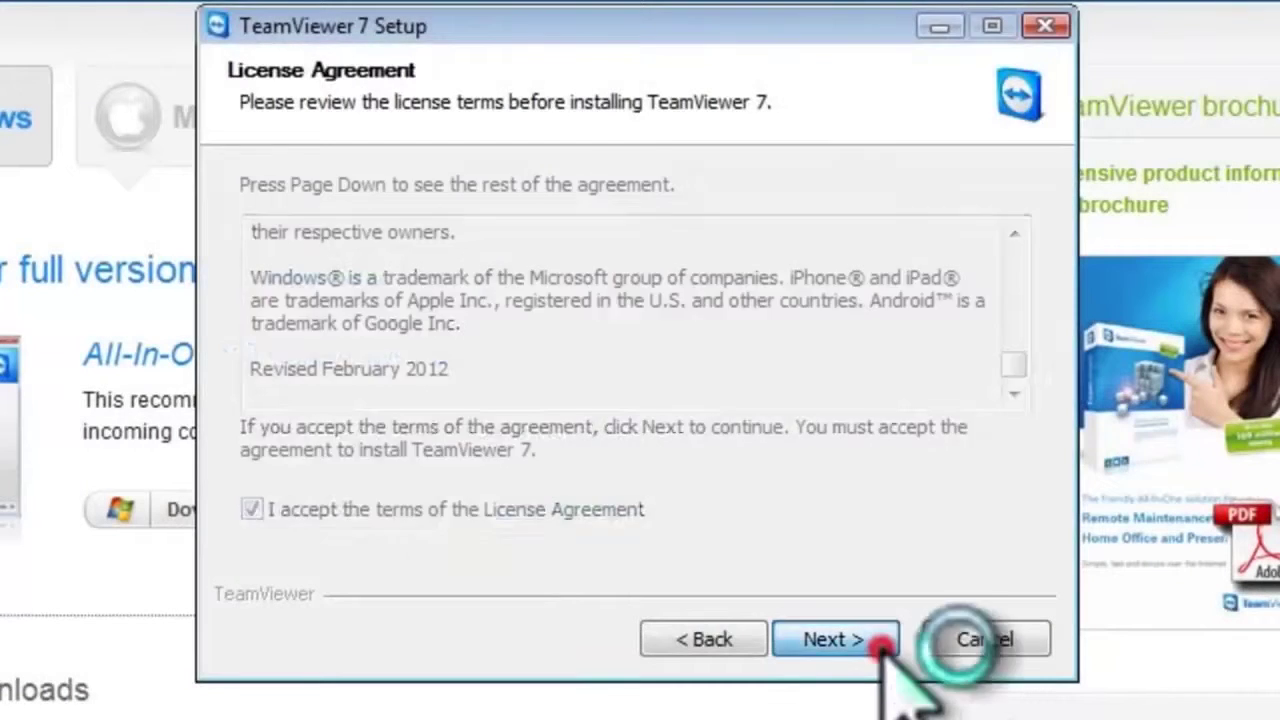
{"action": "left_click", "coordinate": [883, 643]}
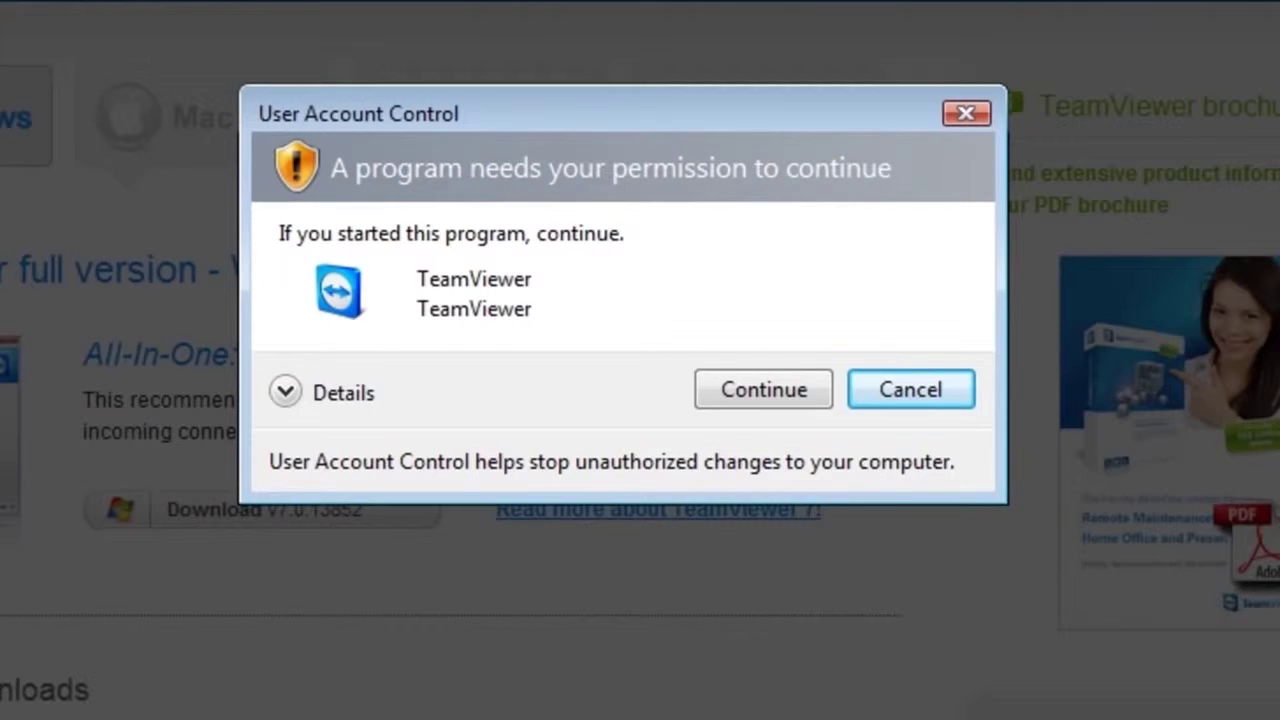
- Approve the User Account Control prompt so TeamViewer starts
{"action": "left_click", "coordinate": [763, 389]}
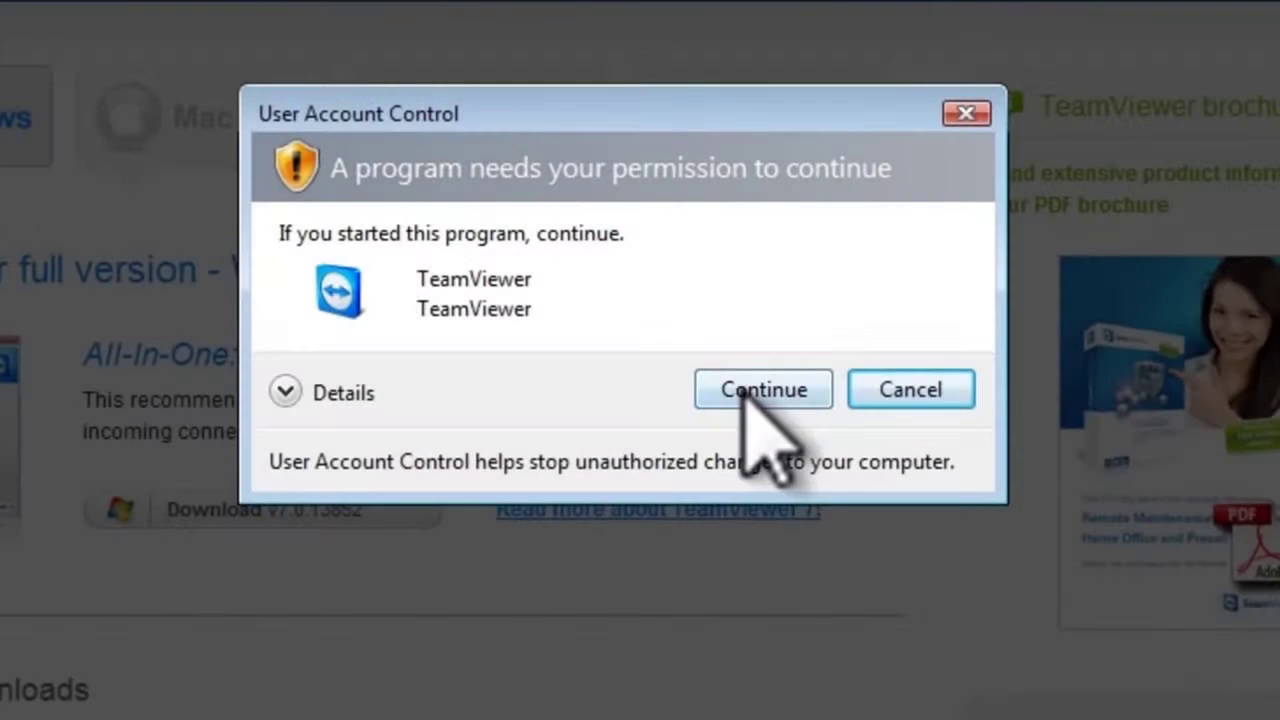
{"action": "left_click", "coordinate": [745, 390]}
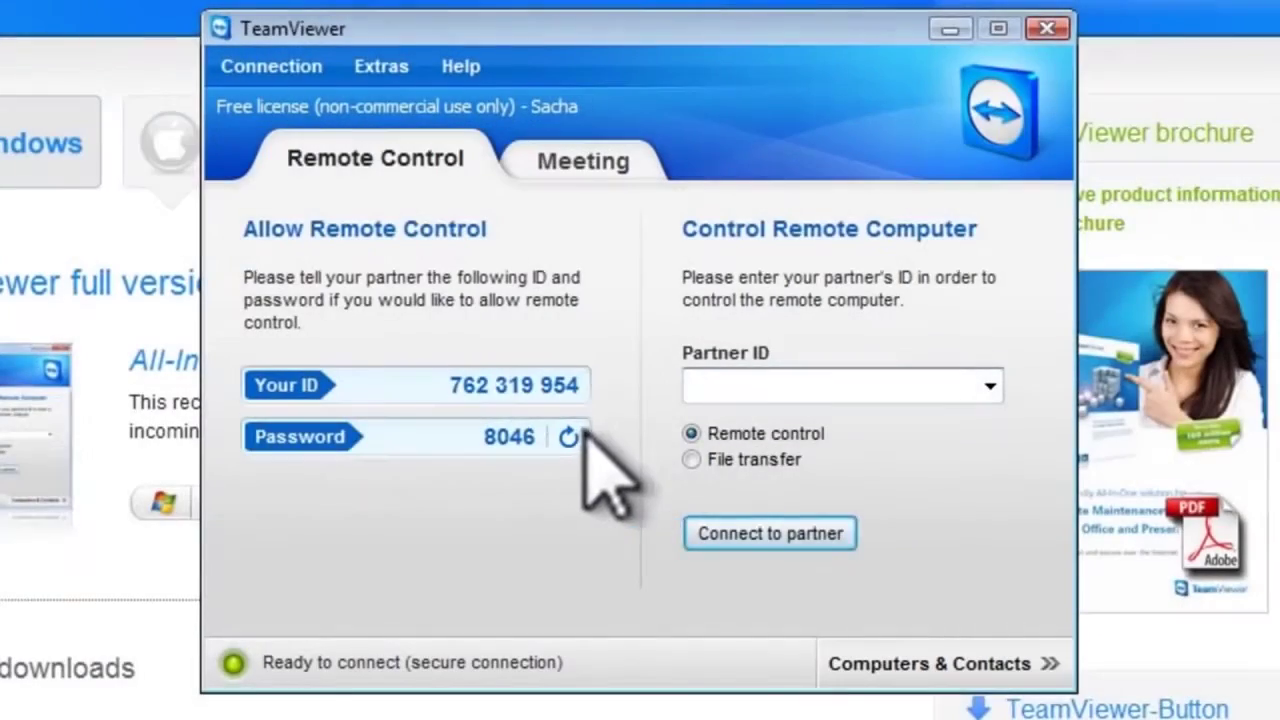
- Create a new random password, then move the VirtualBox window aside to bring the host TeamViewer forward
{"action": "left_click", "coordinate": [569, 437]}
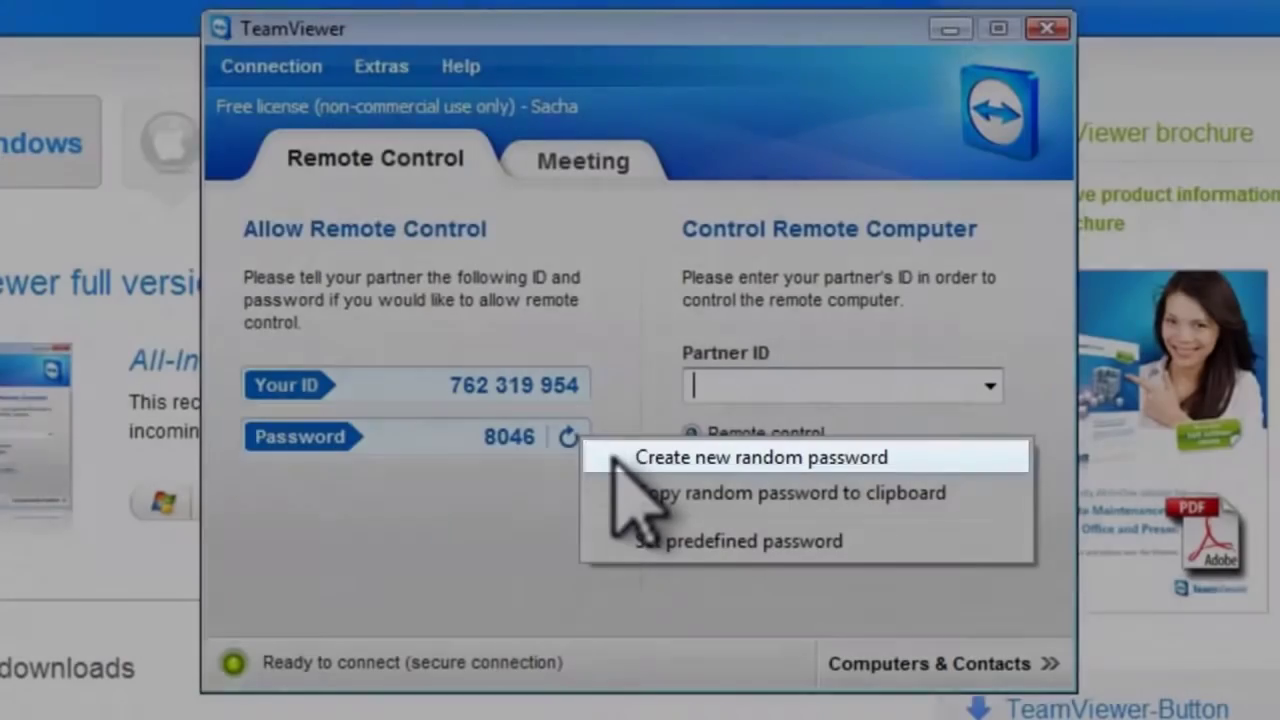
{"action": "left_click", "coordinate": [613, 458]}
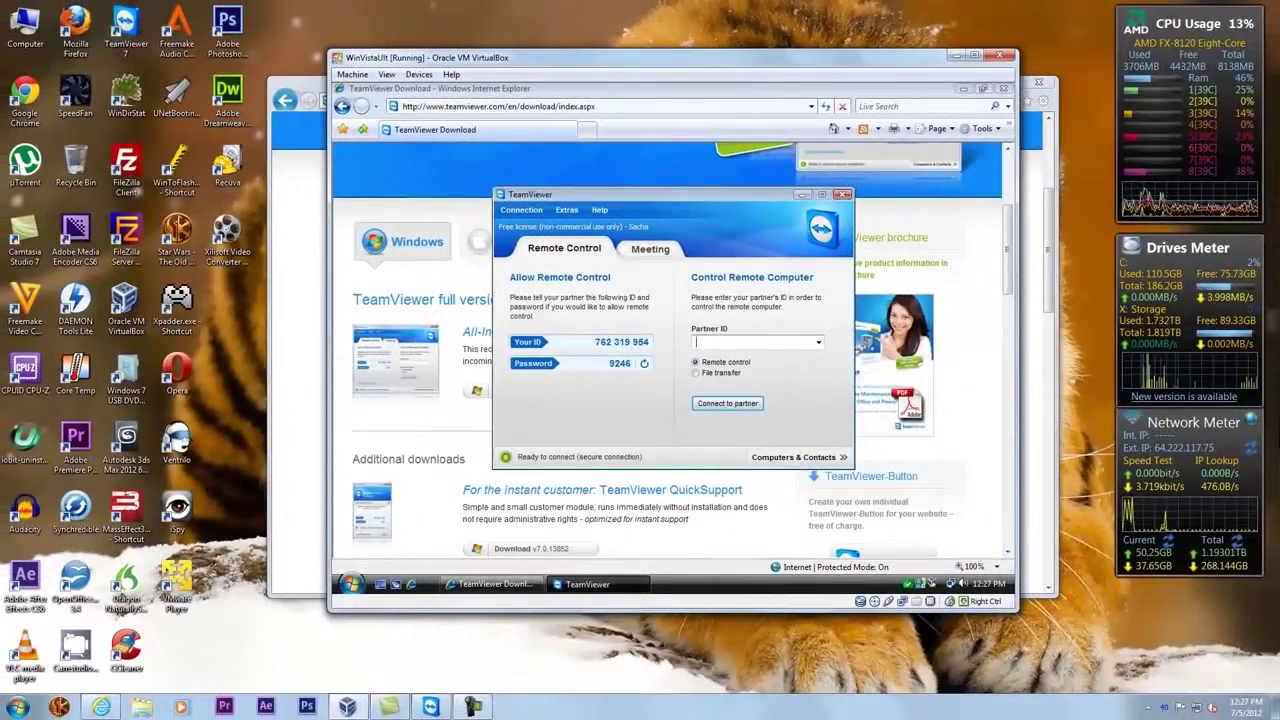
{"action": "left_click_drag", "start_coordinate": [766, 64], "coordinate": [492, 40]}
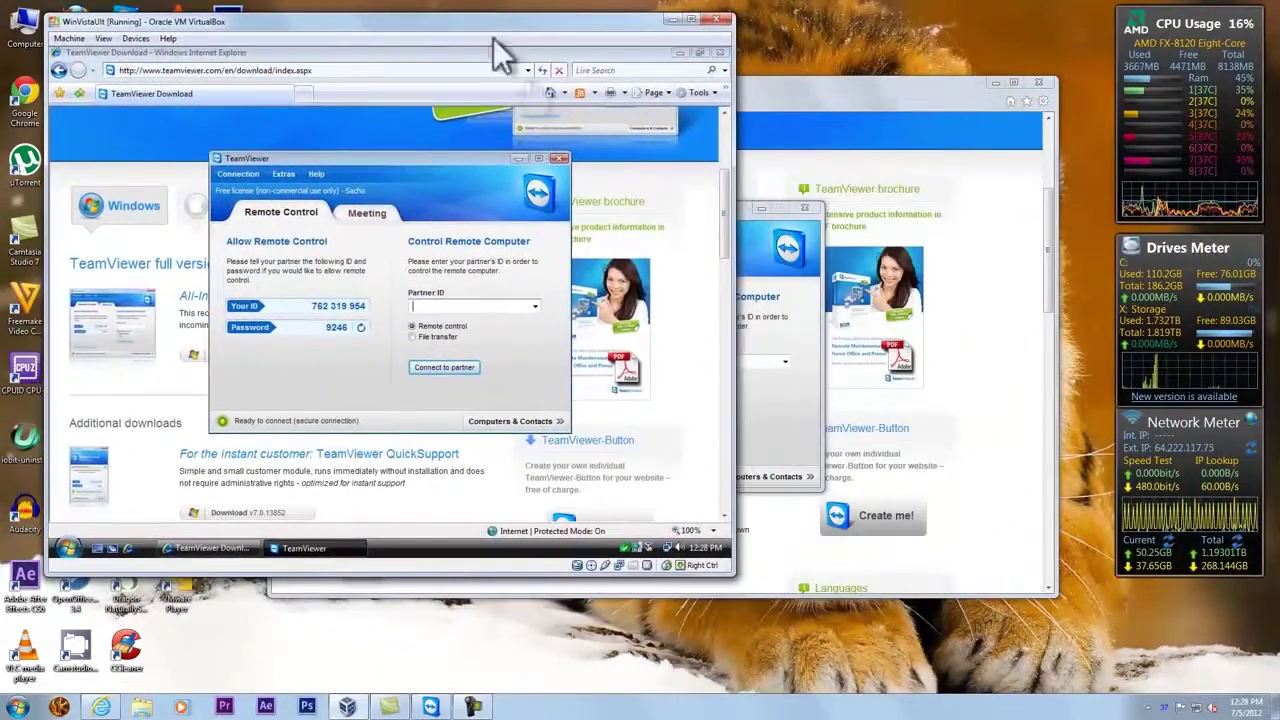
{"action": "left_click_drag", "start_coordinate": [745, 210], "coordinate": [805, 207]}
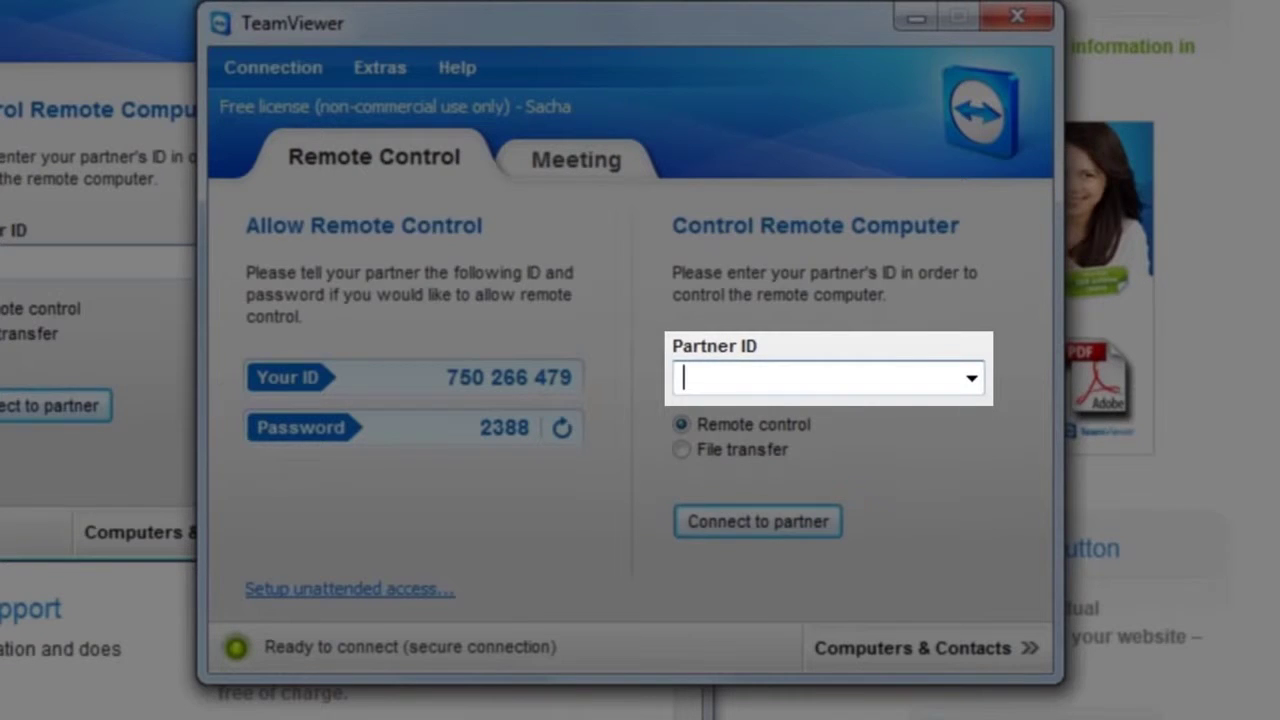
- Enter the virtual machine's partner ID and connect to it
{"action": "type", "text": "762319954"}
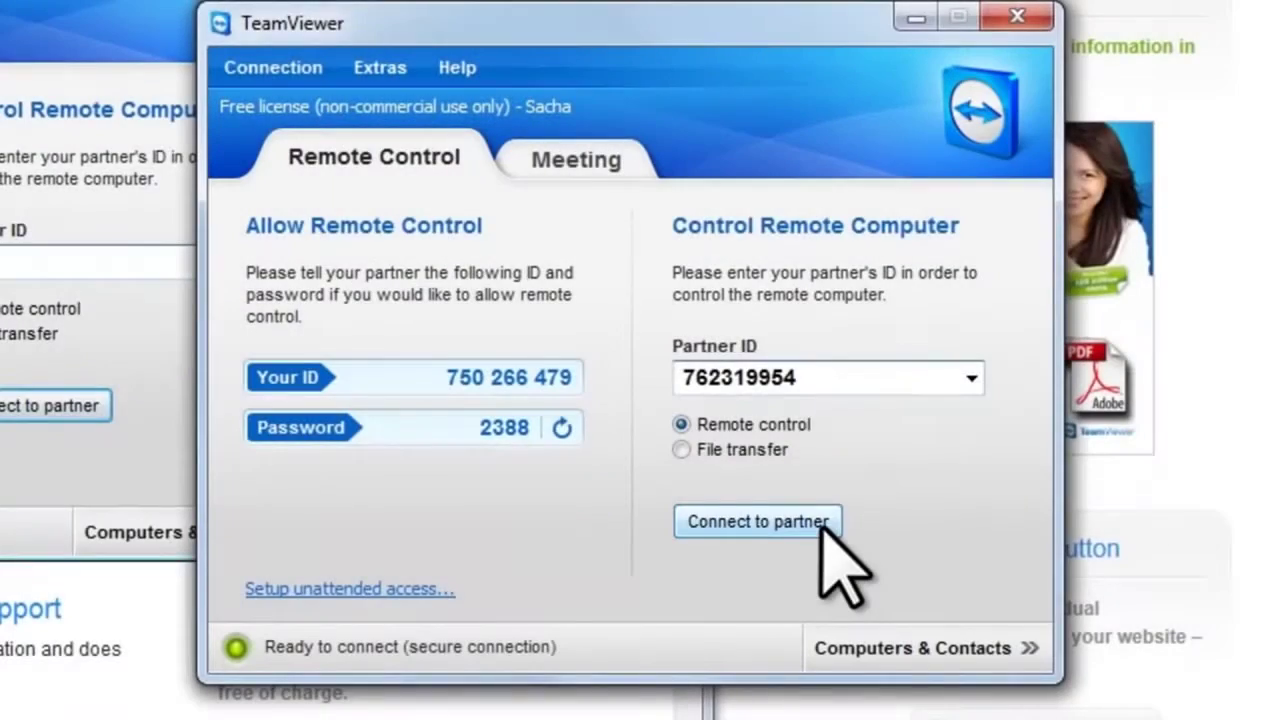
{"action": "left_click", "coordinate": [822, 524]}
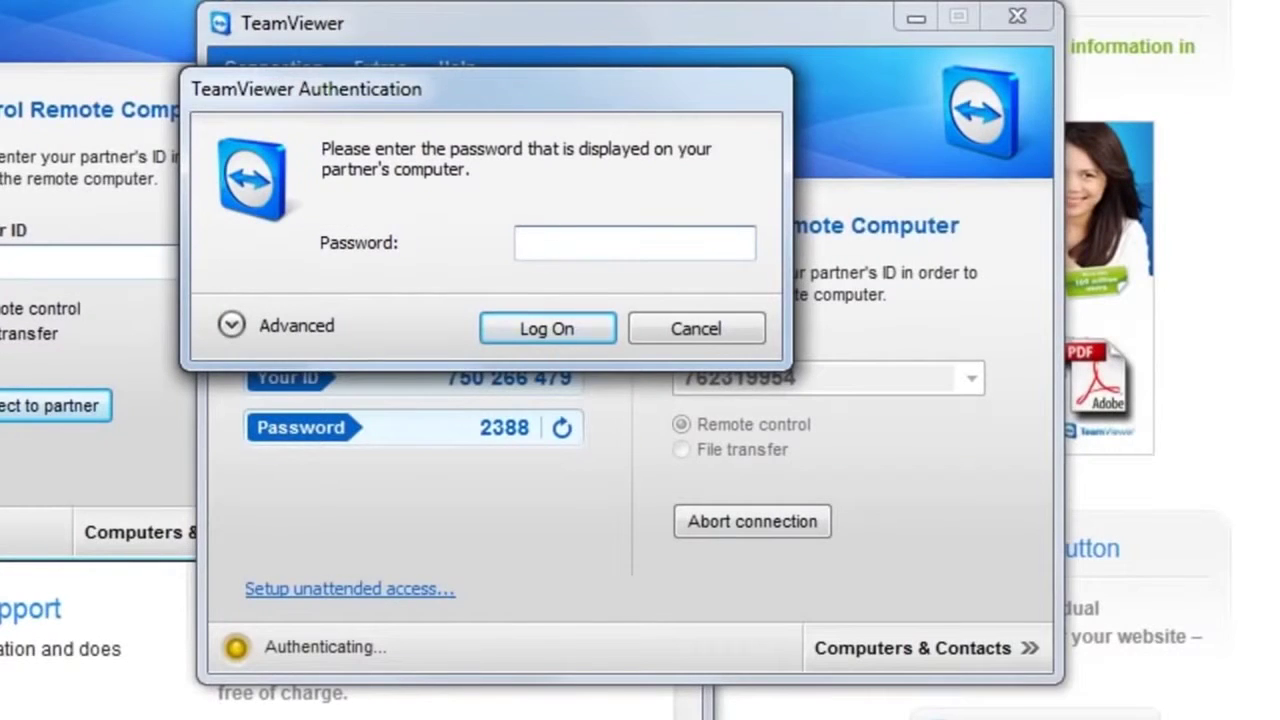
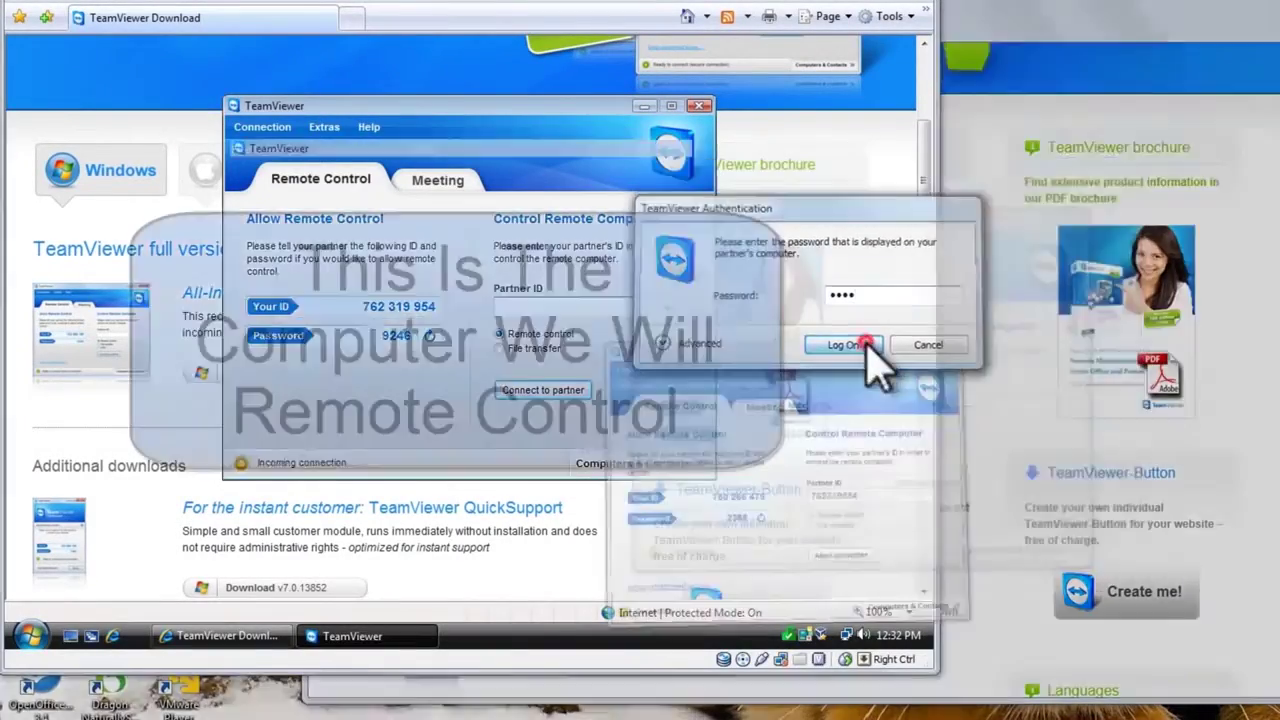
- Log on with the partner's session password and minimize the remote Internet Explorer window
{"action": "left_click", "coordinate": [845, 345]}
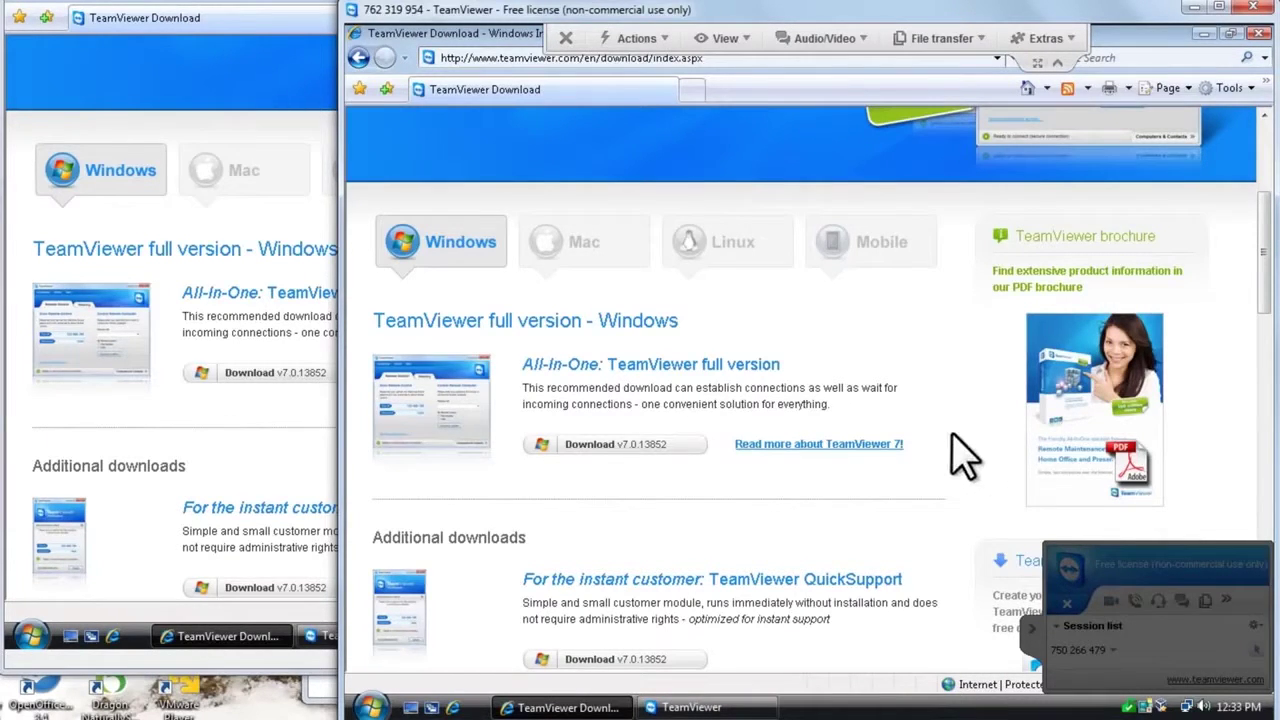
{"action": "left_click", "coordinate": [1204, 36]}
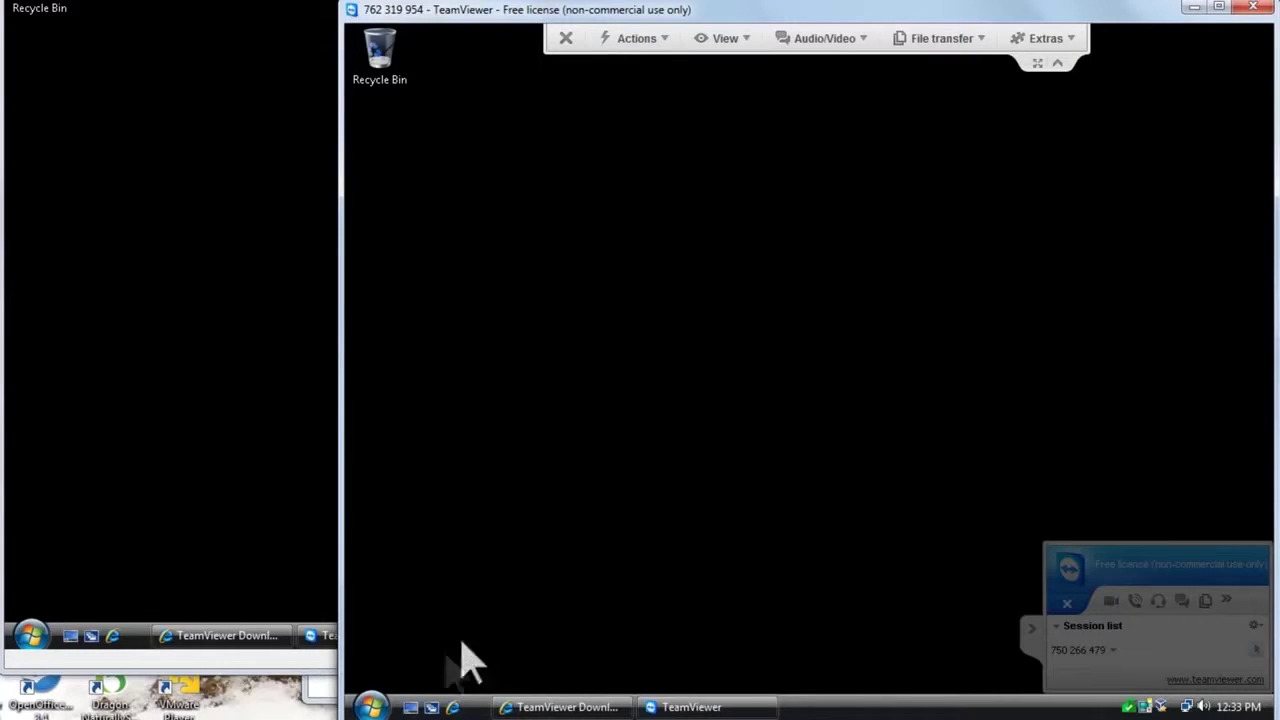
- View the remote computer's system properties via Start > All Programs > Computer, then close them
{"action": "left_click", "coordinate": [372, 706]}
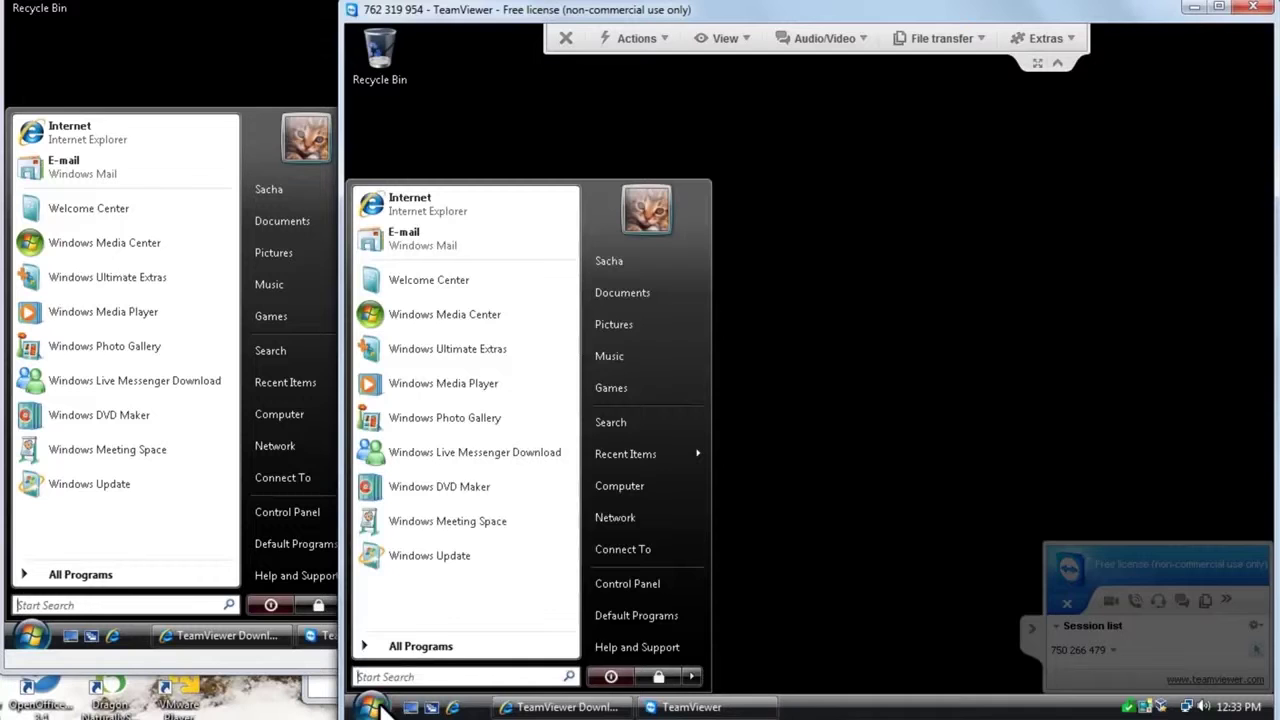
{"action": "left_click", "coordinate": [416, 648]}
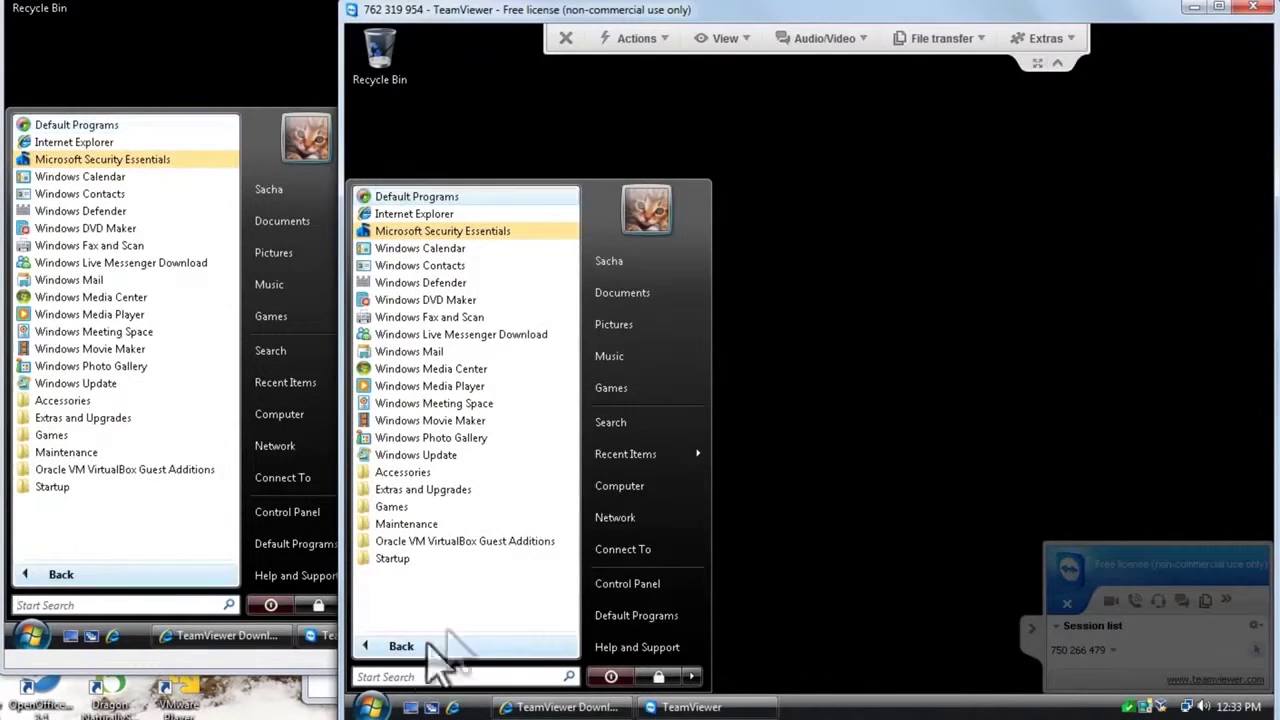
{"action": "right_click", "coordinate": [620, 510]}
{"action": "left_click", "coordinate": [690, 473]}
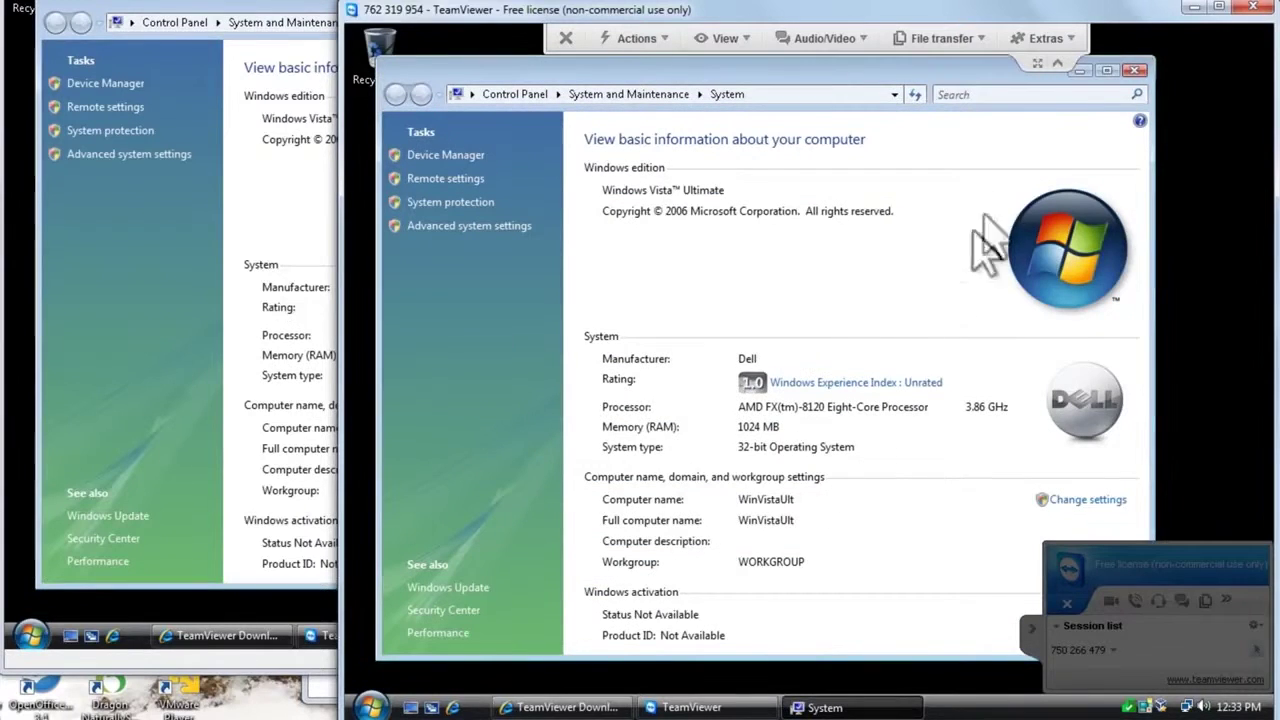
{"action": "left_click", "coordinate": [1134, 71]}
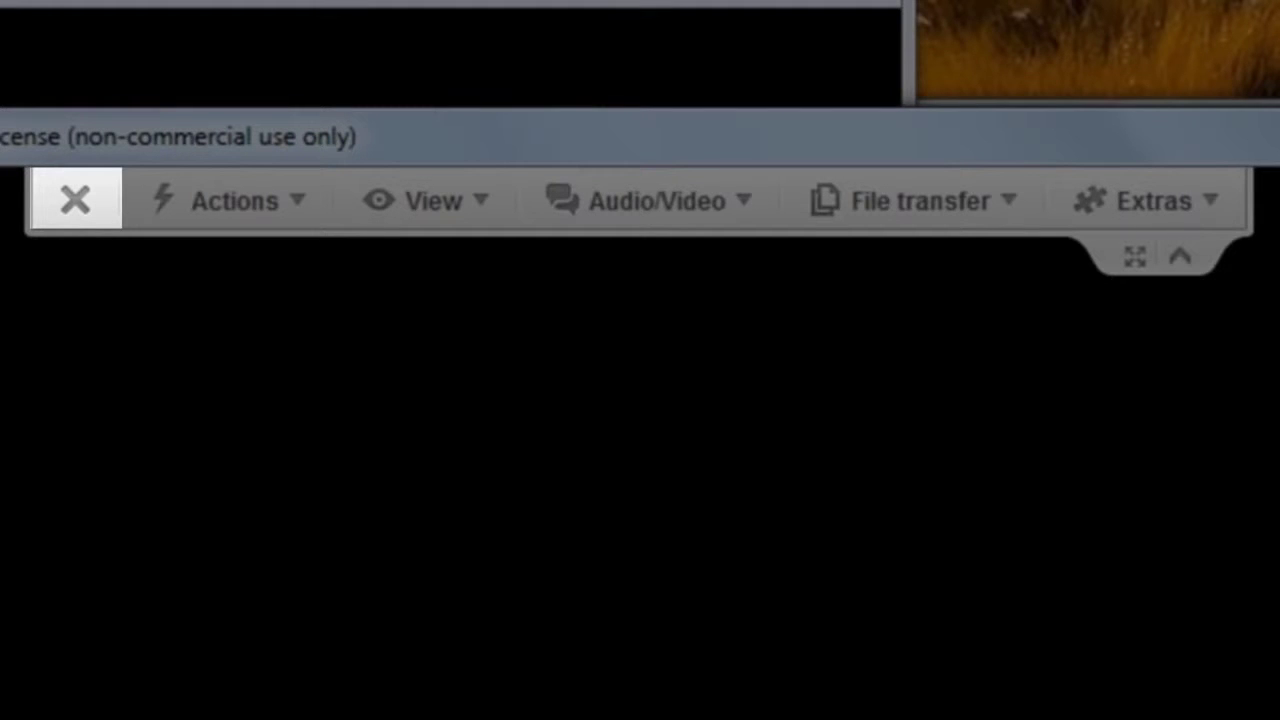
- Inspect the session toolbar's Actions, View and Audio/Video menus, then show the File transfer choices
{"action": "left_click", "coordinate": [268, 208]}
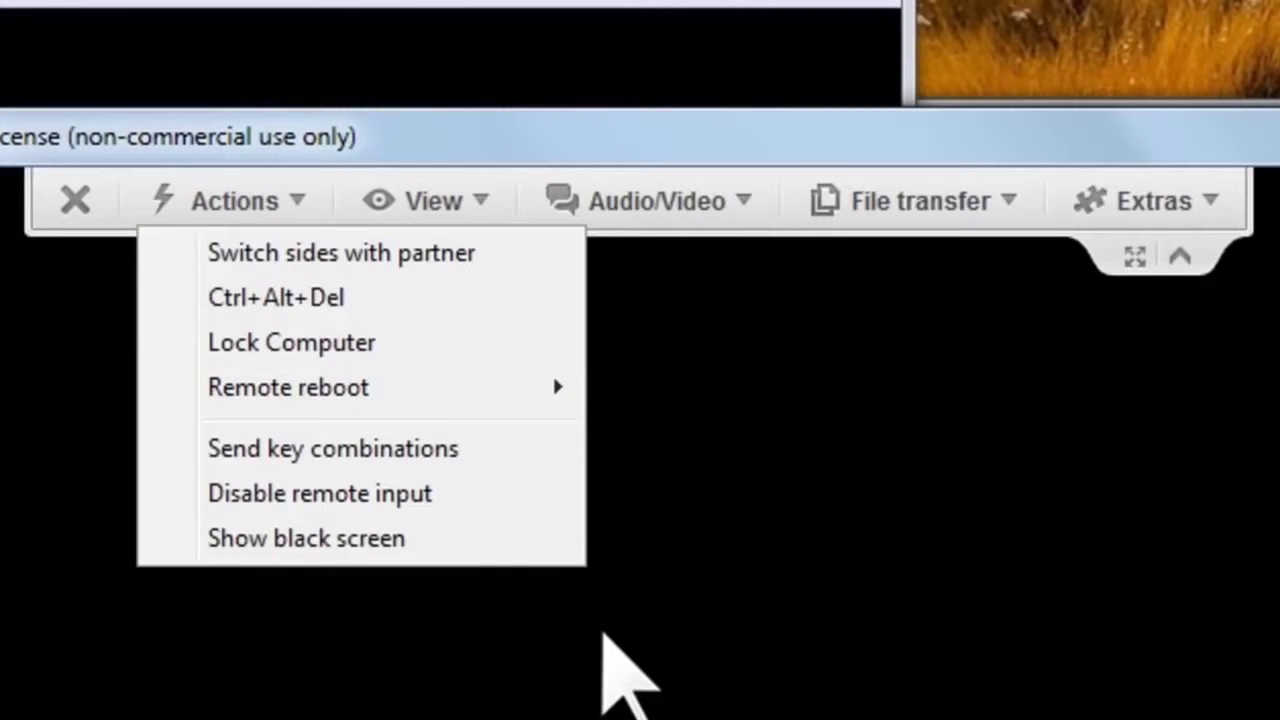
{"action": "left_click", "coordinate": [603, 636]}
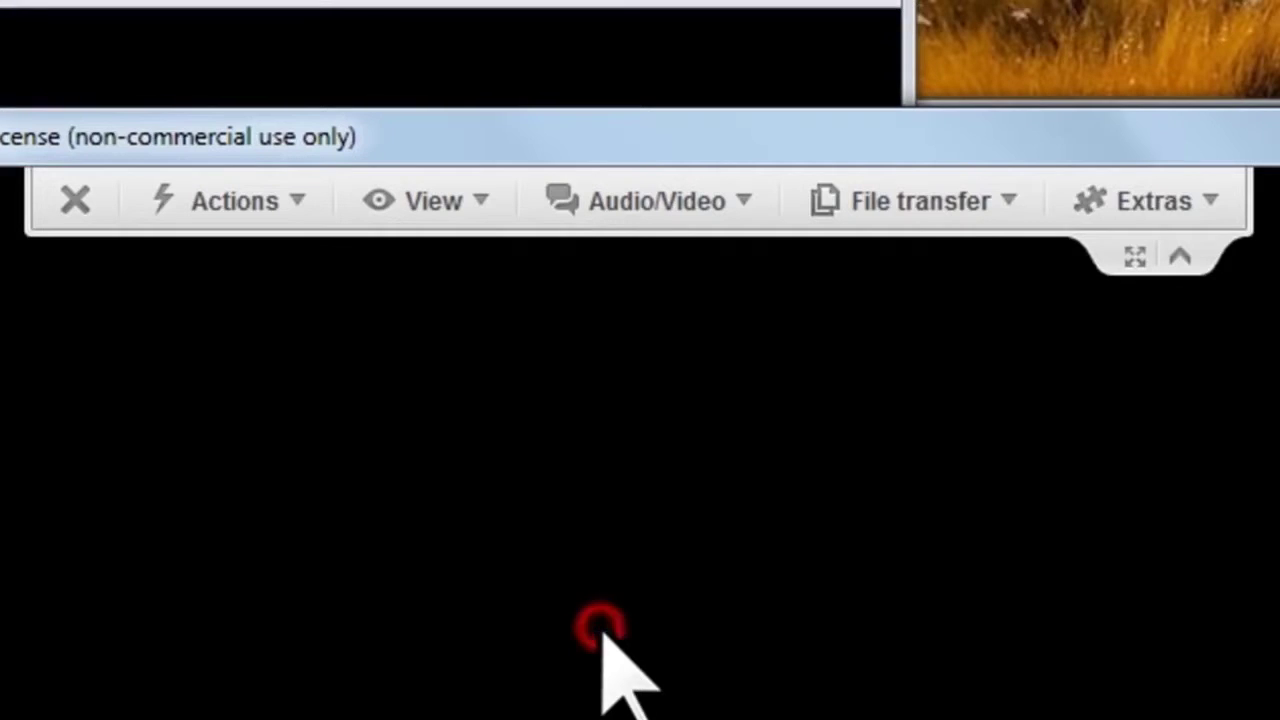
{"action": "left_click", "coordinate": [462, 204]}
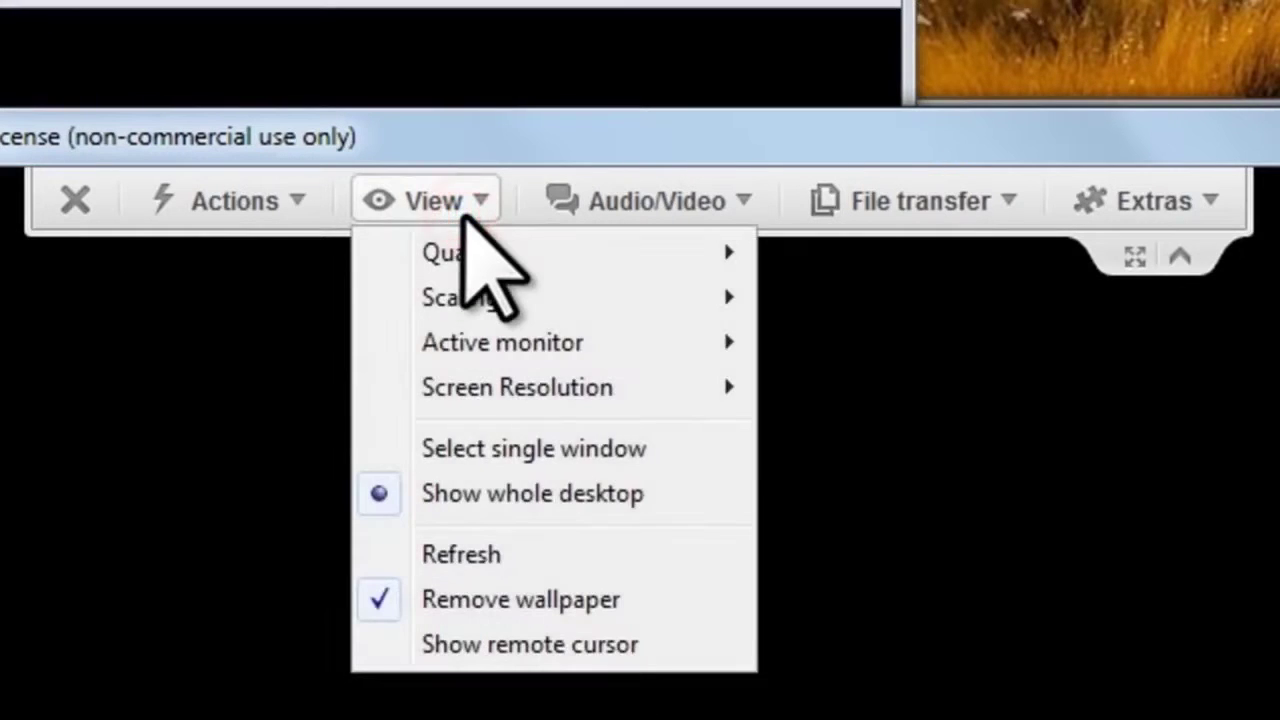
{"action": "left_click", "coordinate": [690, 205]}
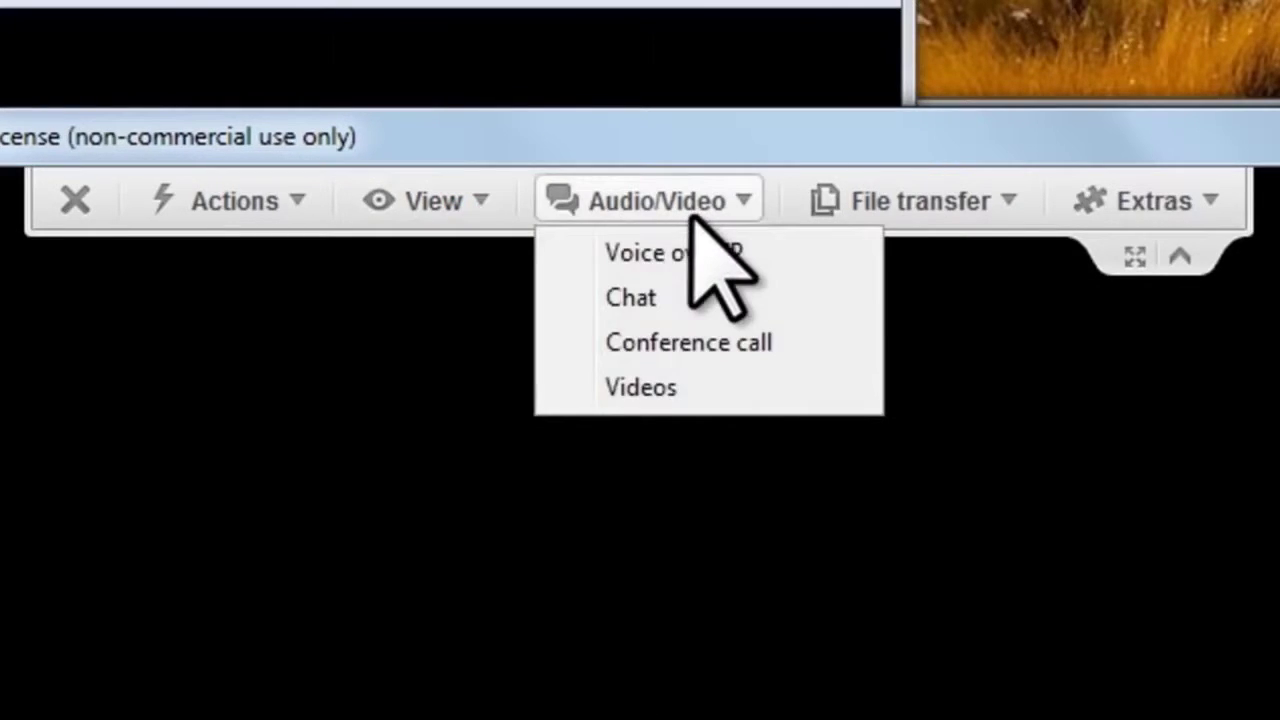
{"action": "left_click", "coordinate": [1223, 692]}
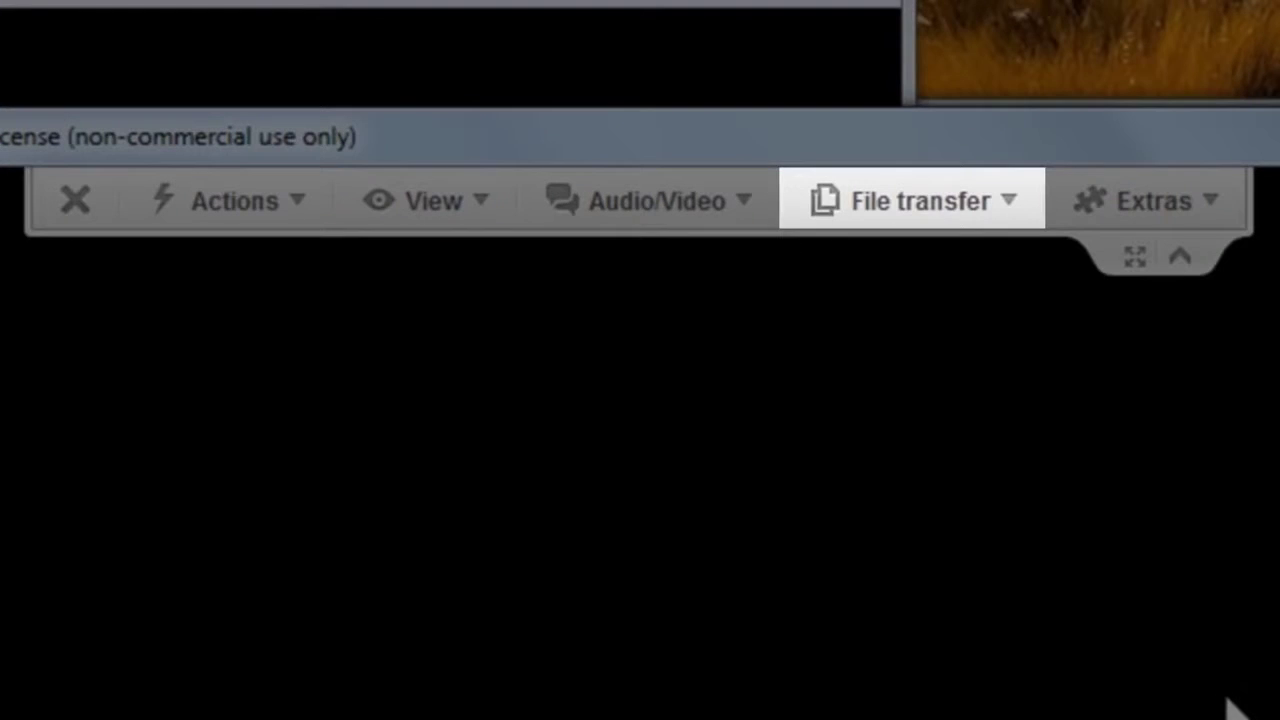
{"action": "left_click", "coordinate": [936, 201]}
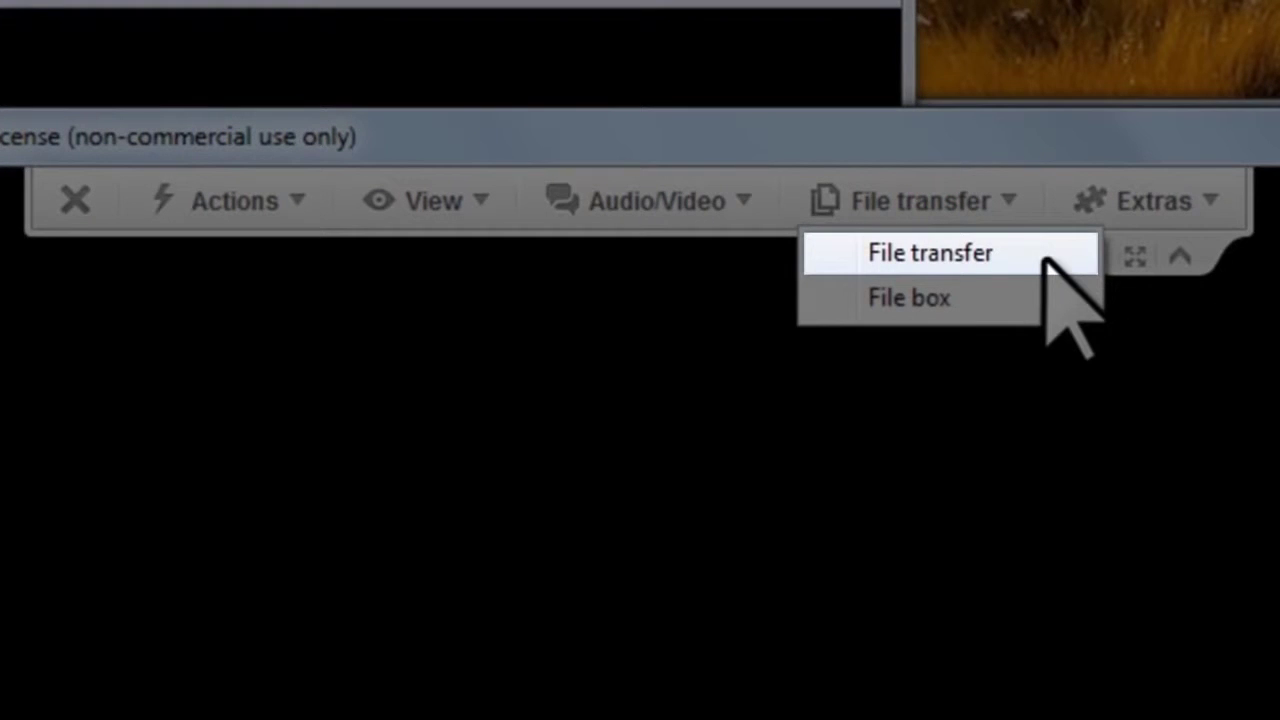
- Send links.txt from X:\ Storage to the remote Desktop and select it there
{"action": "left_click", "coordinate": [1043, 253]}
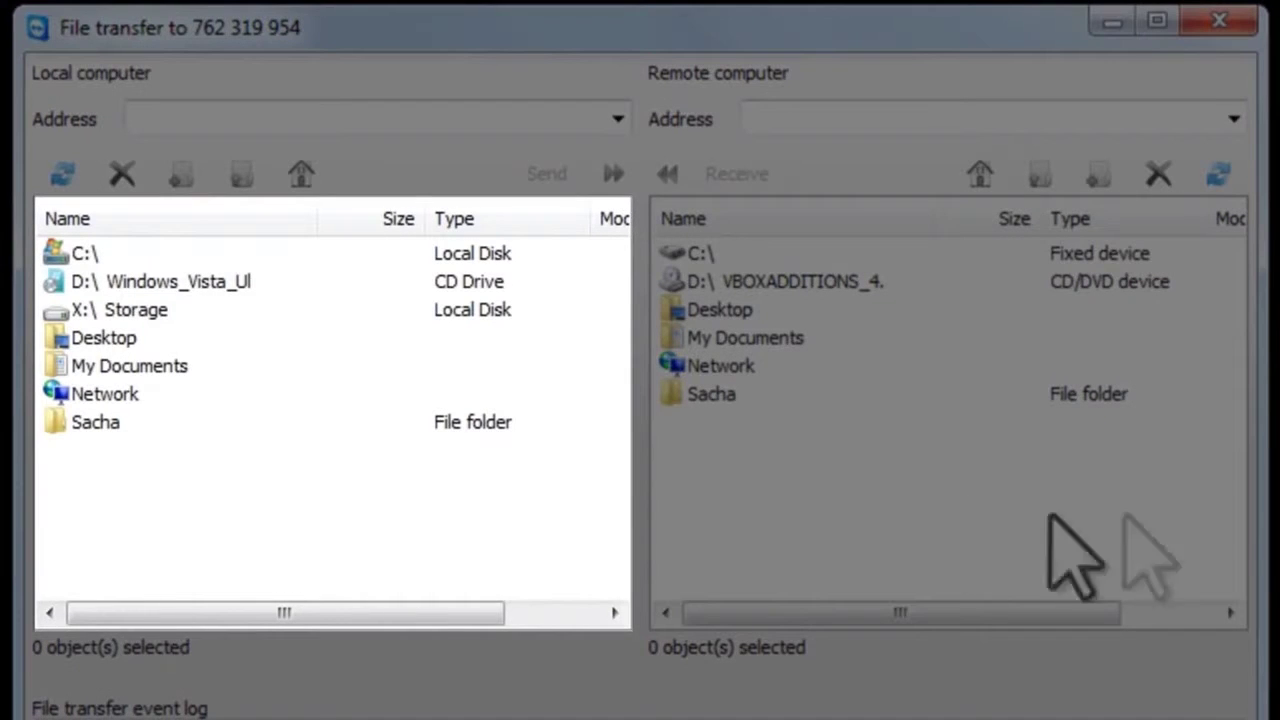
{"action": "double_click", "coordinate": [132, 310]}
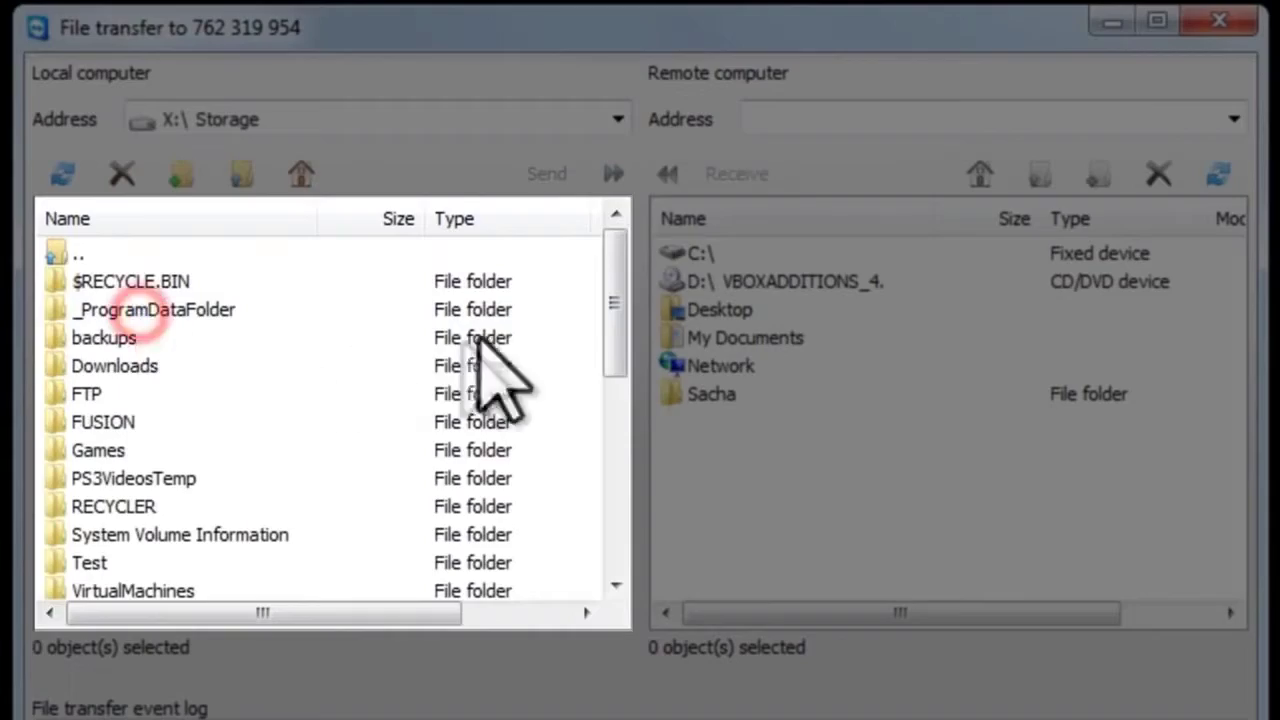
{"action": "left_click_drag", "start_coordinate": [615, 313], "coordinate": [620, 525]}
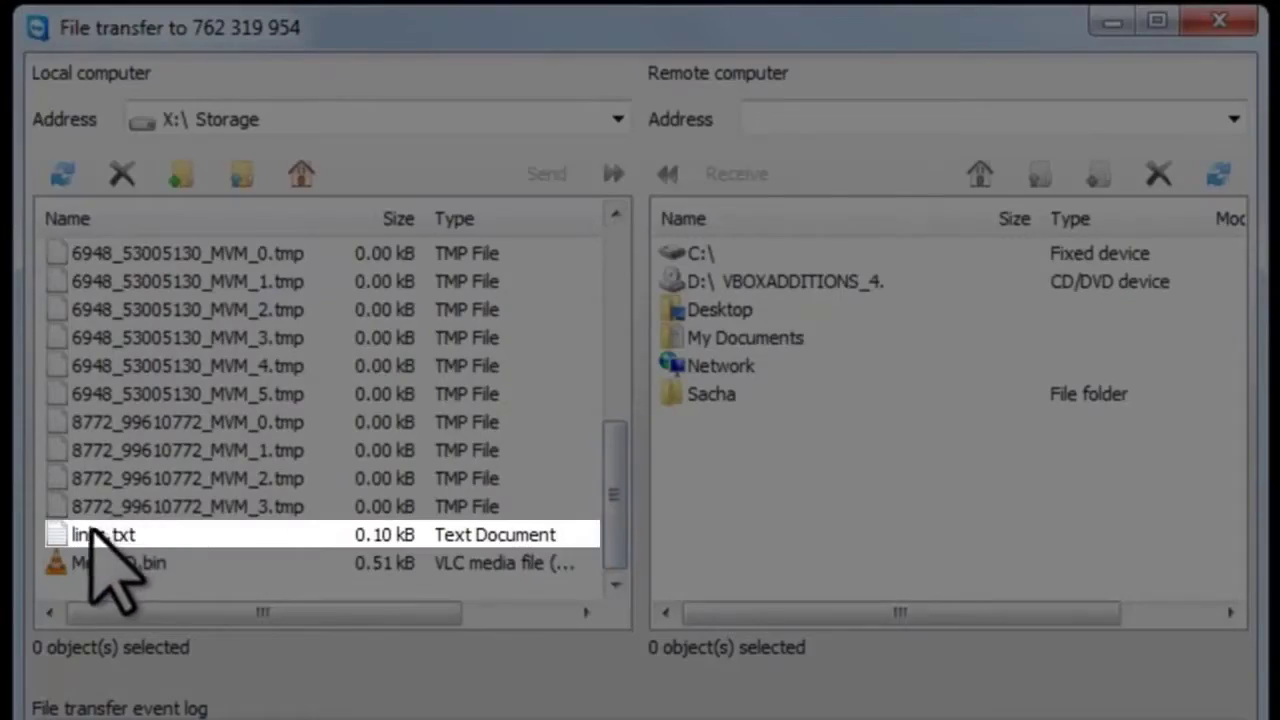
{"action": "left_click", "coordinate": [92, 530]}
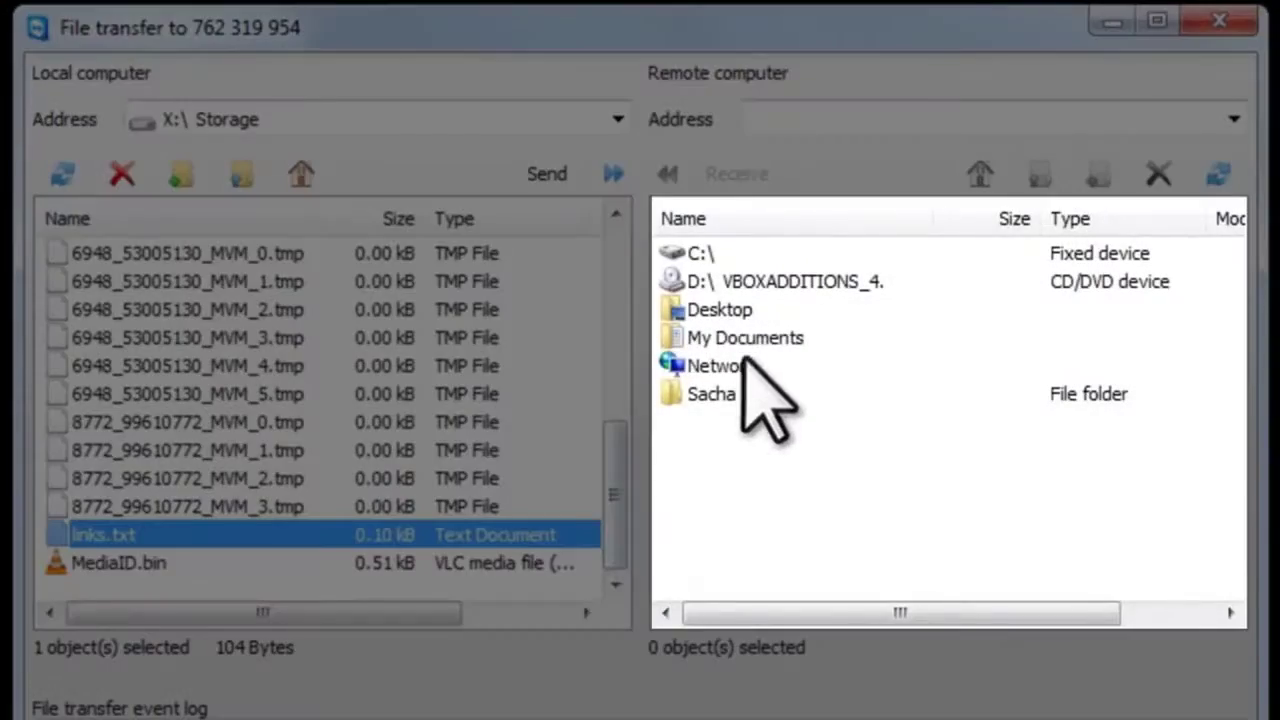
{"action": "double_click", "coordinate": [722, 310]}
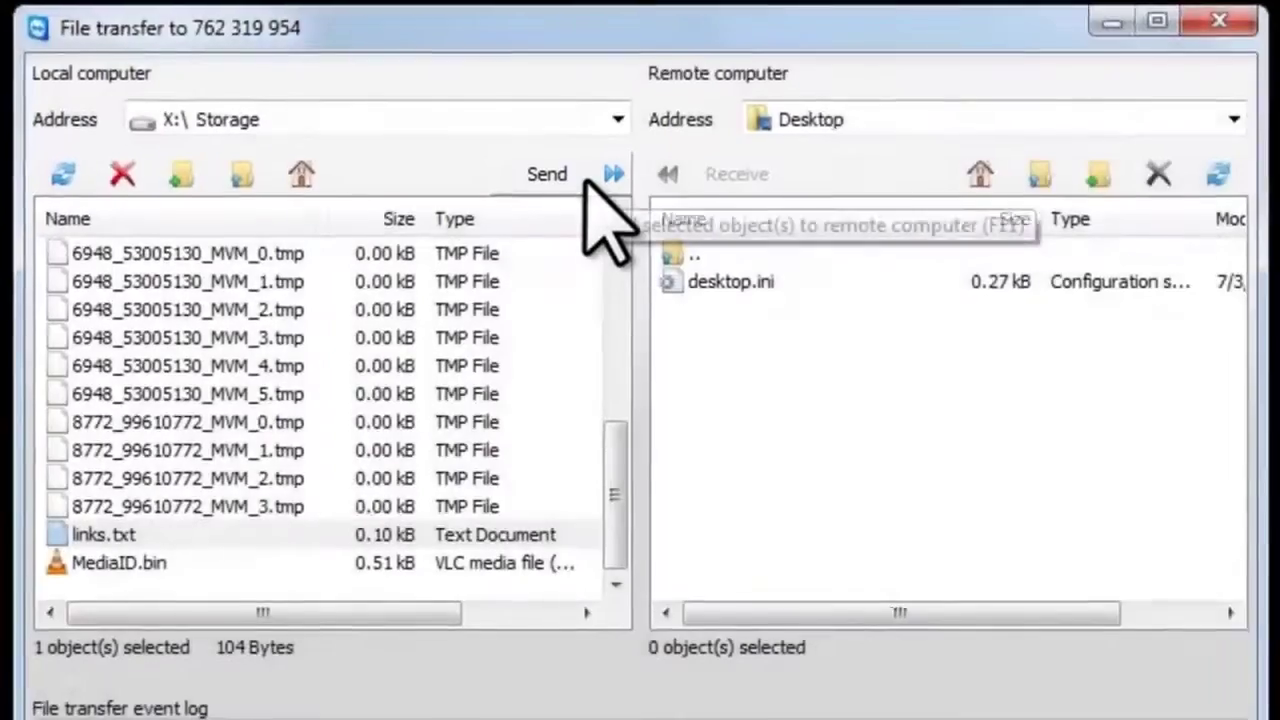
{"action": "left_click", "coordinate": [587, 182]}
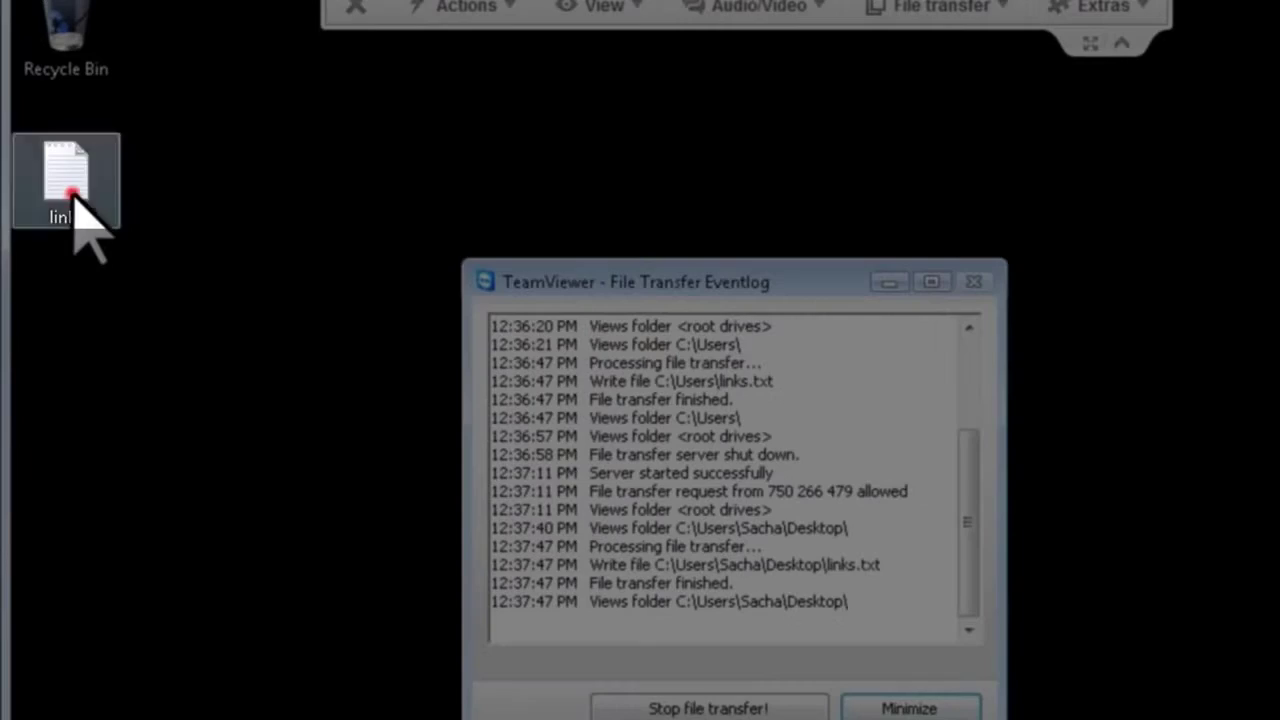
{"action": "left_click", "coordinate": [68, 190]}
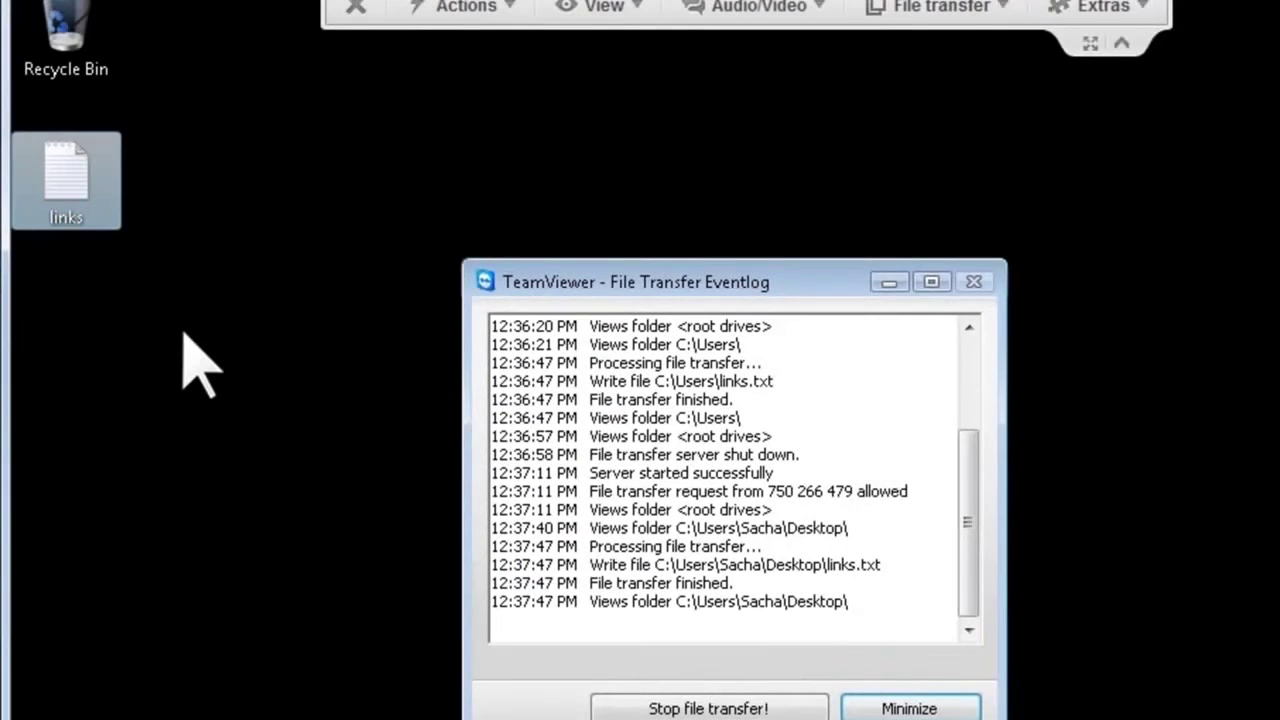
{"action": "left_click", "coordinate": [185, 335]}
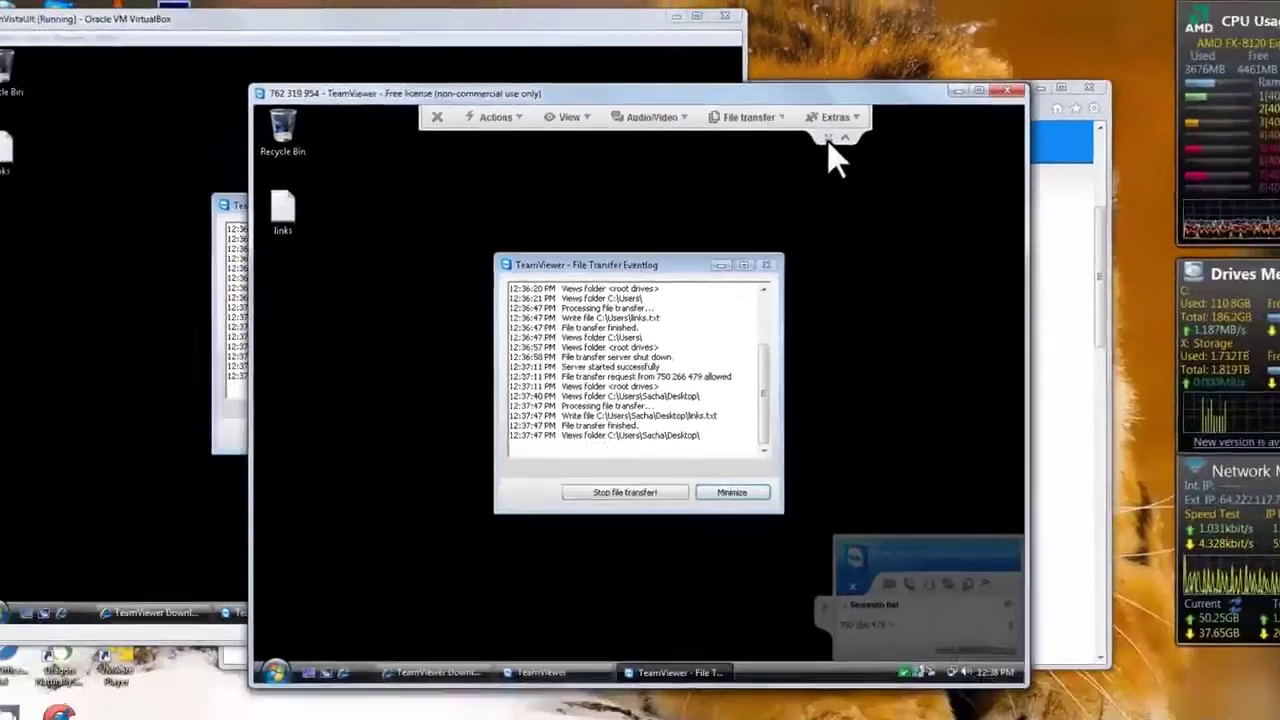
{"action": "left_click", "coordinate": [954, 203]}
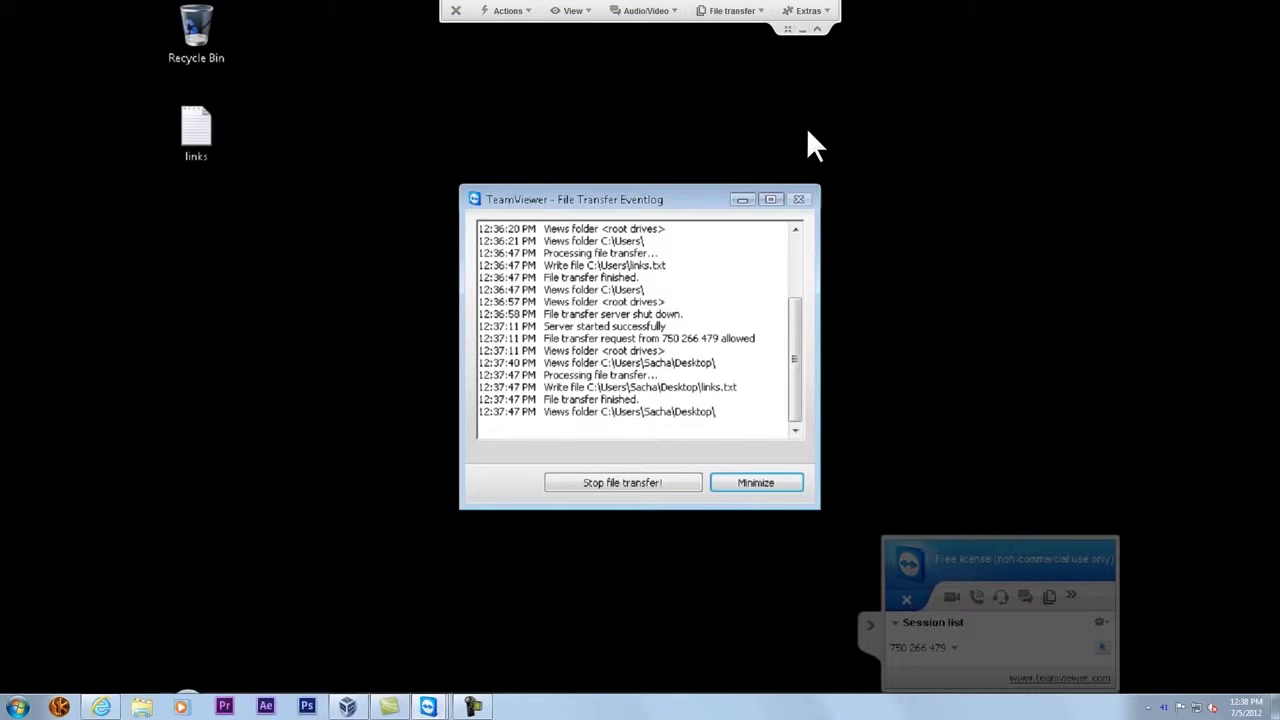
{"action": "left_click", "coordinate": [787, 29]}
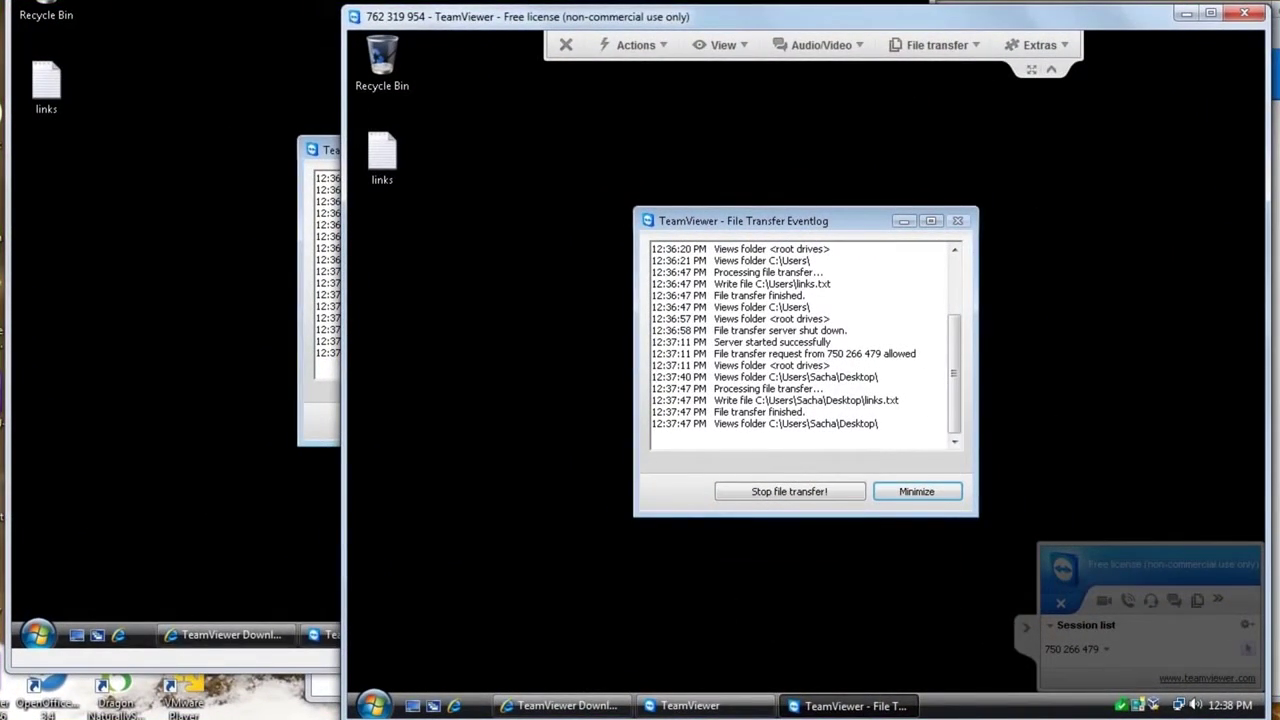
- End the session, dismiss both Sponsored session notices, and close the remote TeamViewer window
{"action": "left_click", "coordinate": [566, 46]}
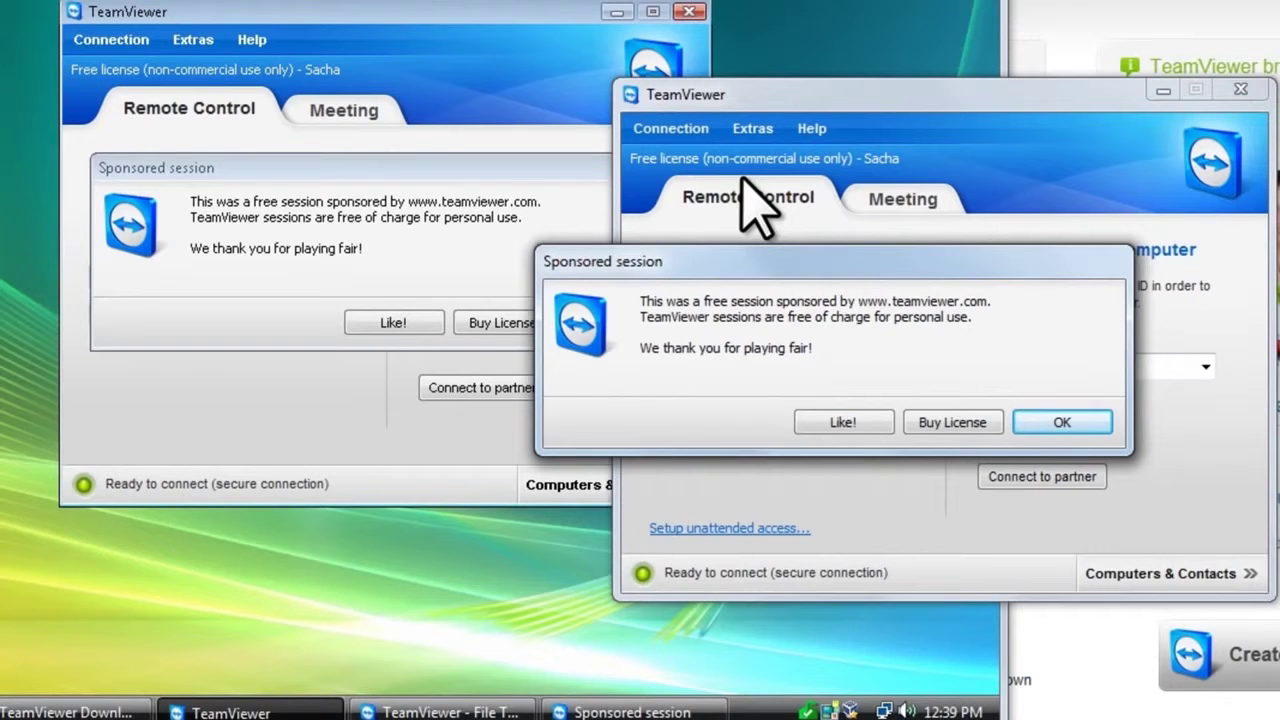
{"action": "left_click", "coordinate": [1062, 424]}
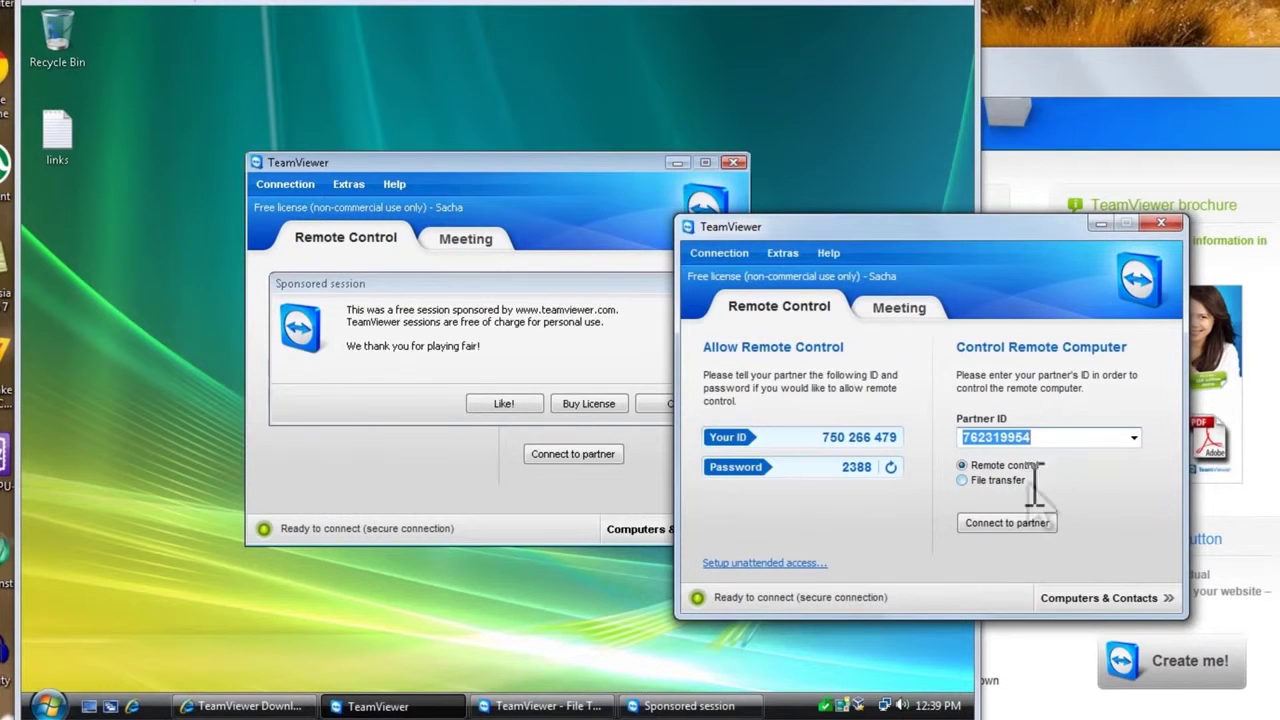
{"action": "left_click", "coordinate": [620, 5]}
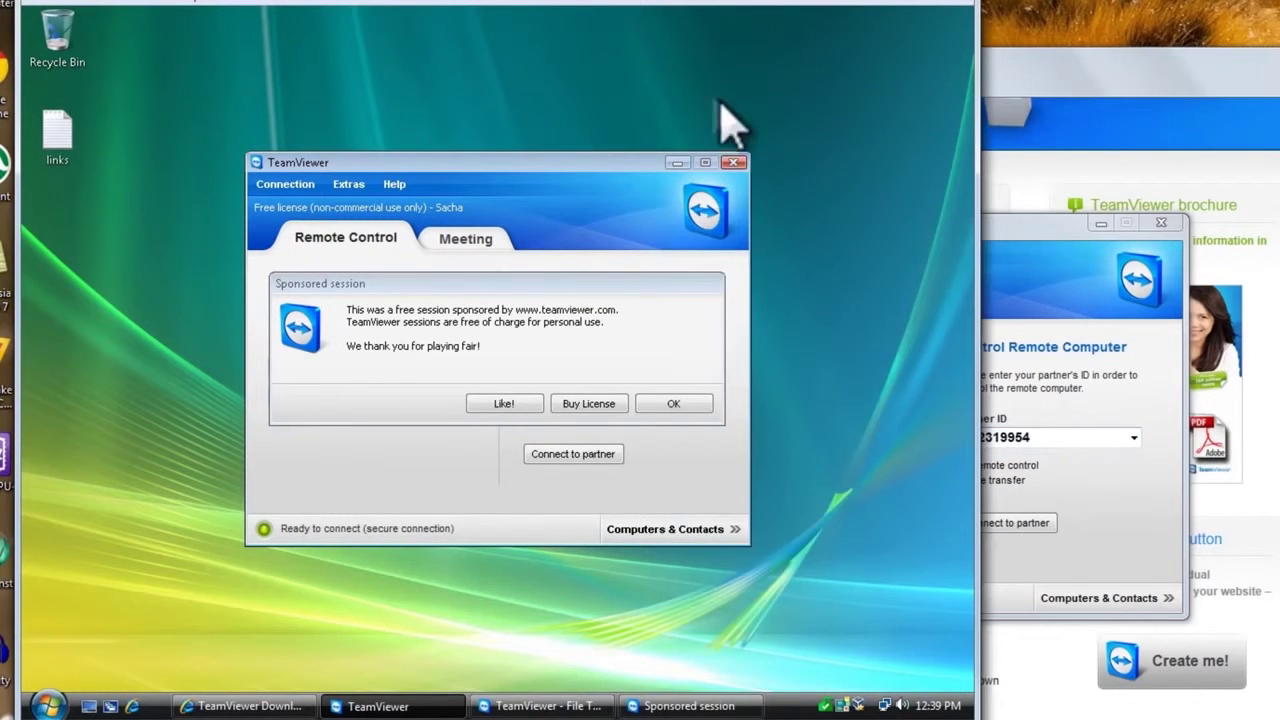
{"action": "left_click", "coordinate": [673, 403]}
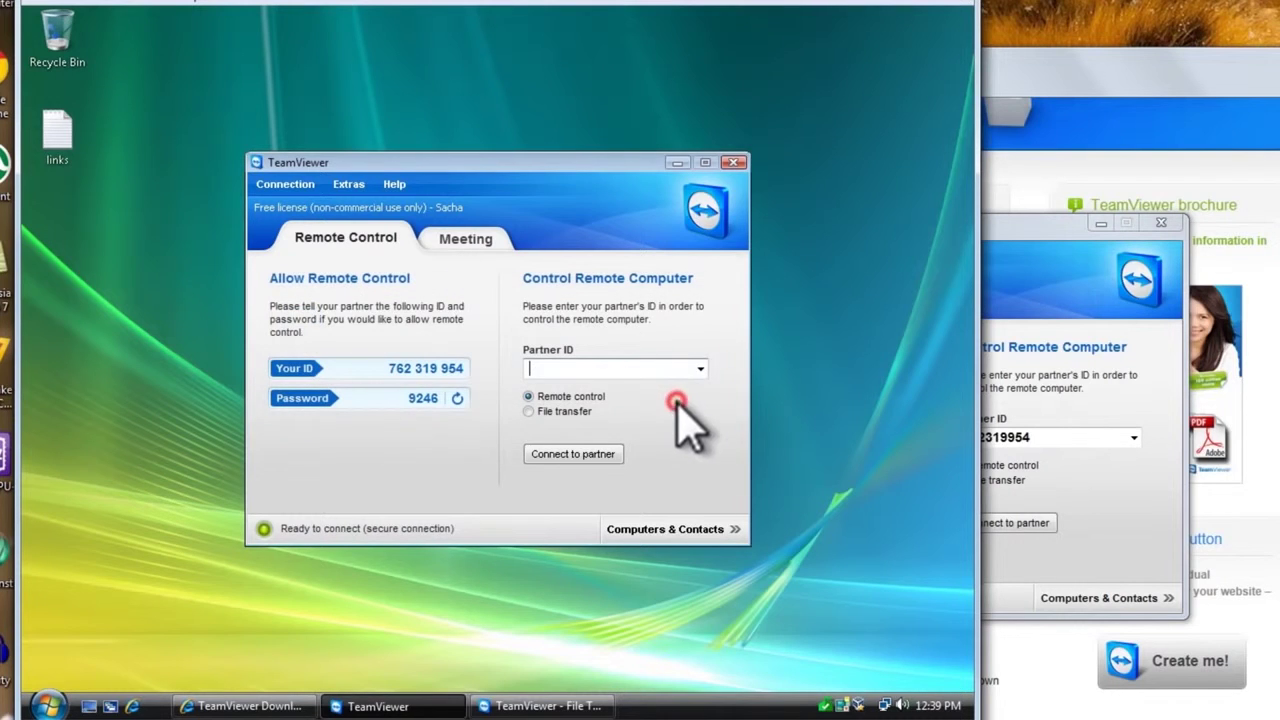
{"action": "left_click", "coordinate": [733, 162]}
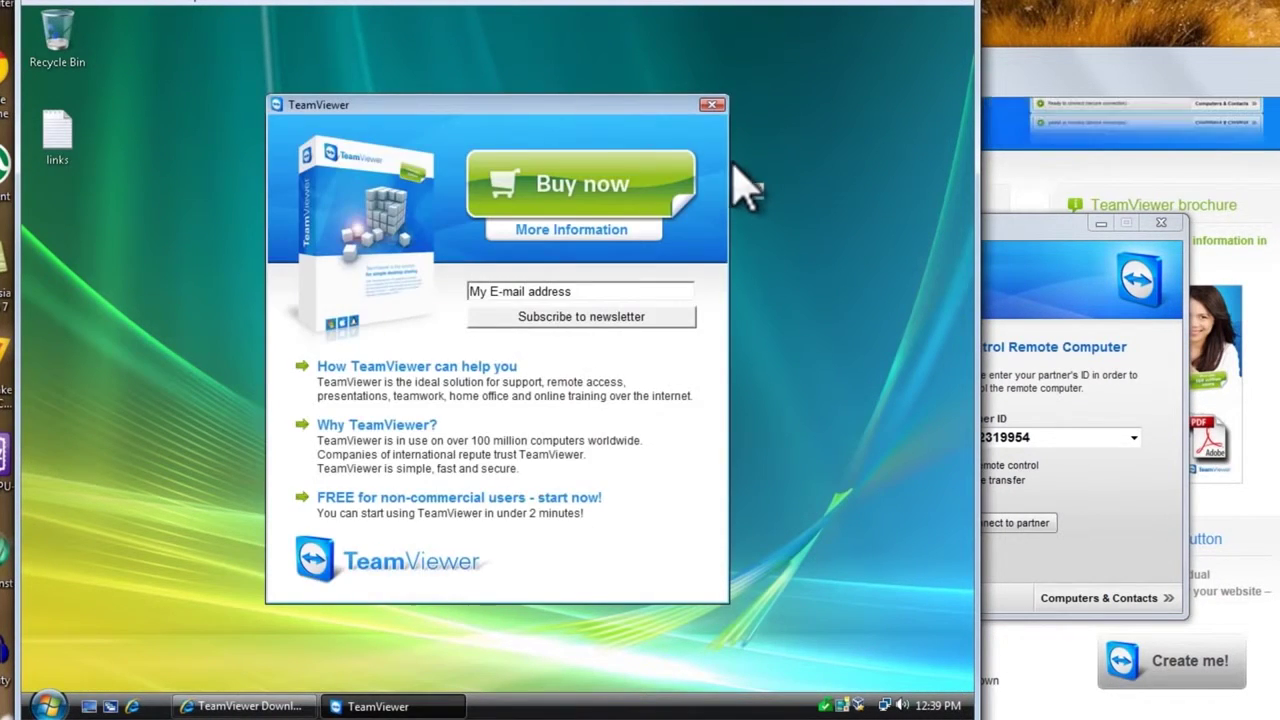
- Dismiss the Buy now advertisement, then close the local TeamViewer window
{"action": "left_click", "coordinate": [709, 104]}
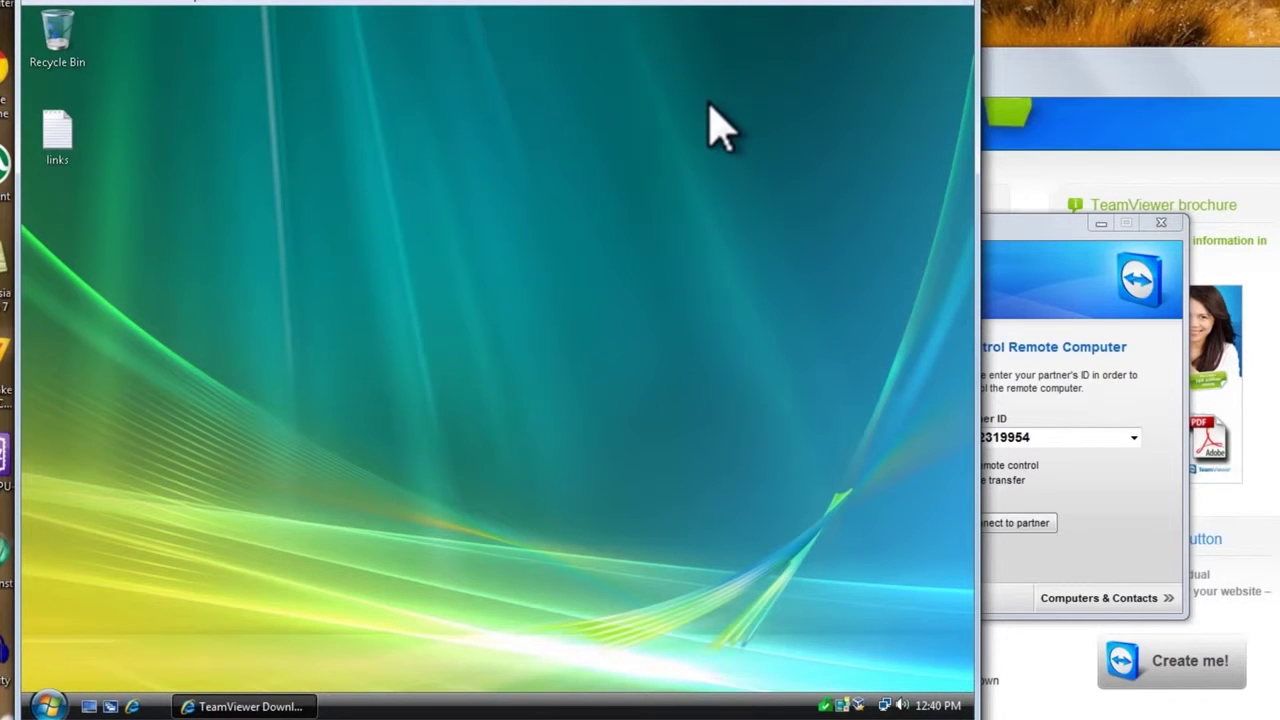
{"action": "left_click", "coordinate": [1000, 237]}
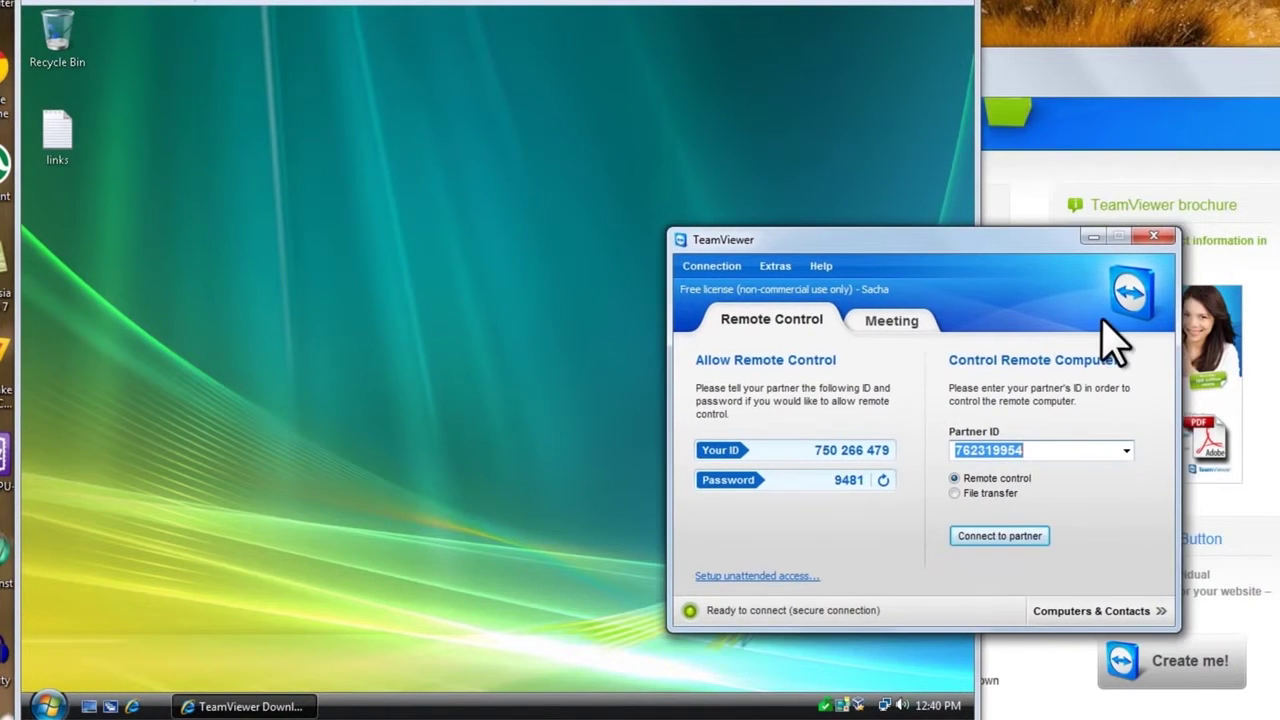
{"action": "left_click", "coordinate": [1162, 237]}
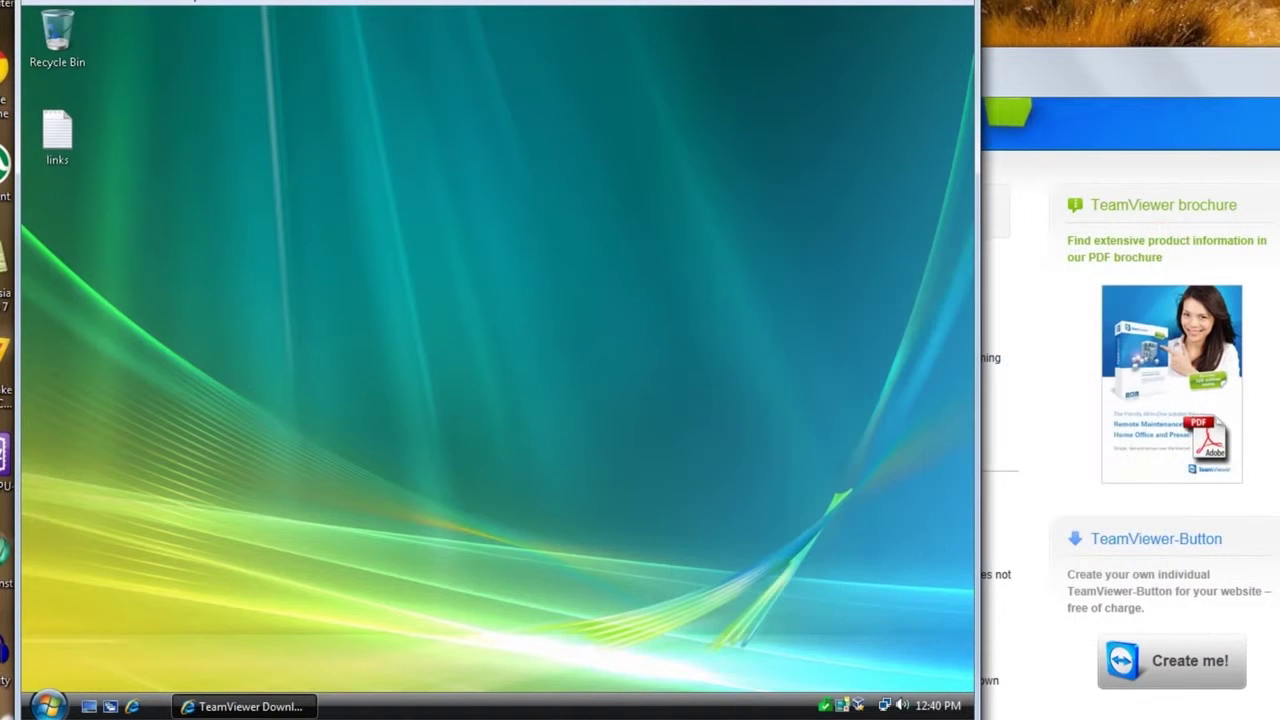